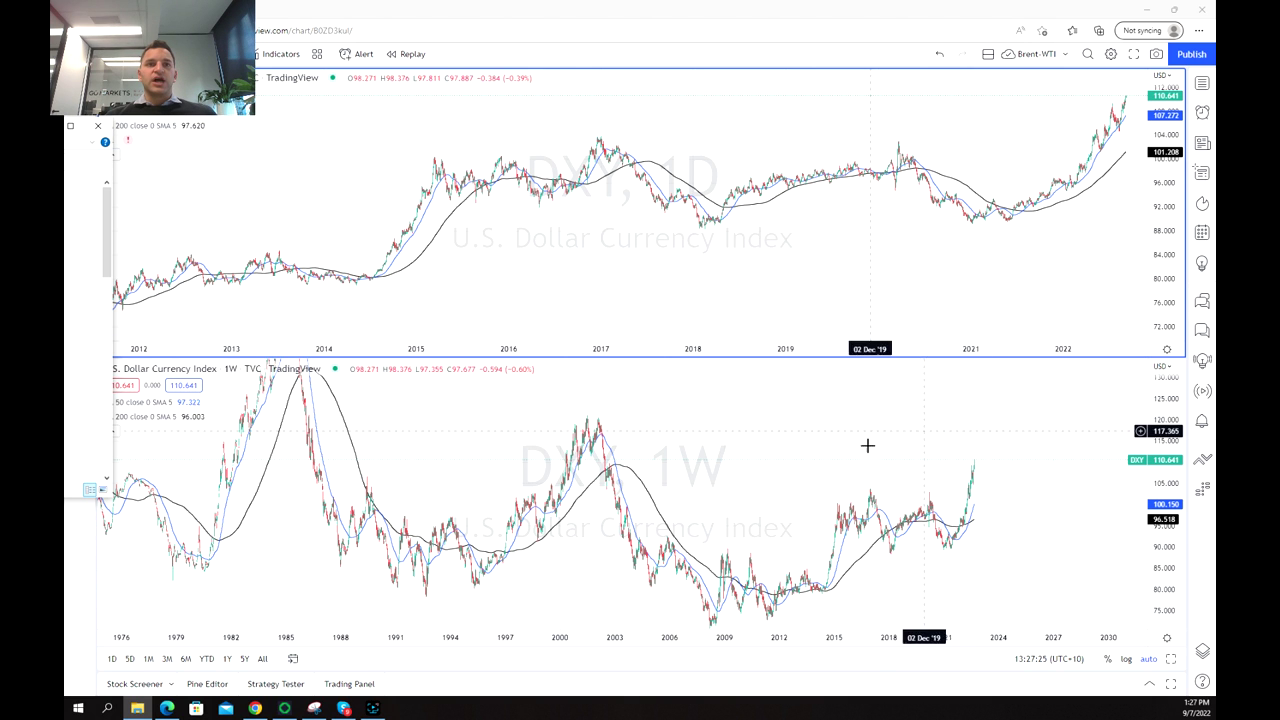
- Zoom the two-pane DXY layout of 1D and 1W charts, each showing 50 and 200 SMAs
scroll(880, 440, up, 2)
- Pan the weekly chart to 1979–2024 and add horizontal levels at 103.641 and 88.502
drag(702, 429, 863, 443)
scroll(880, 480, up, 4)
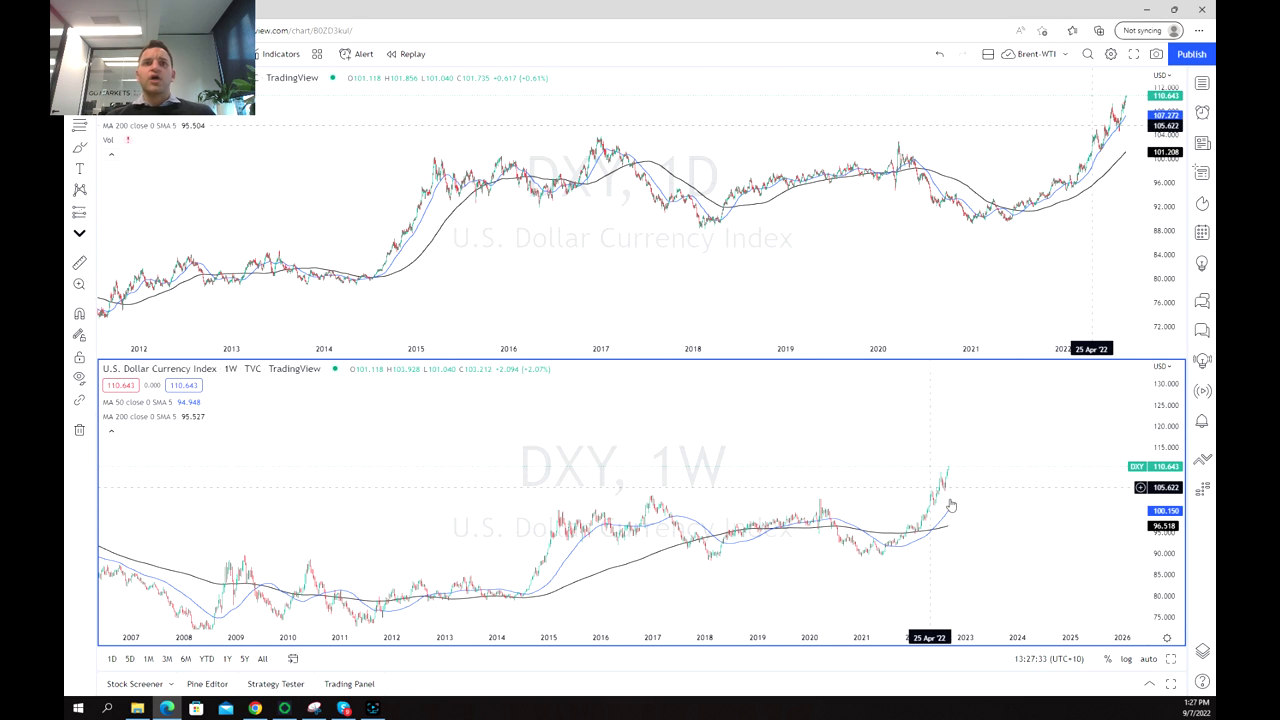
scroll(549, 449, down, 3)
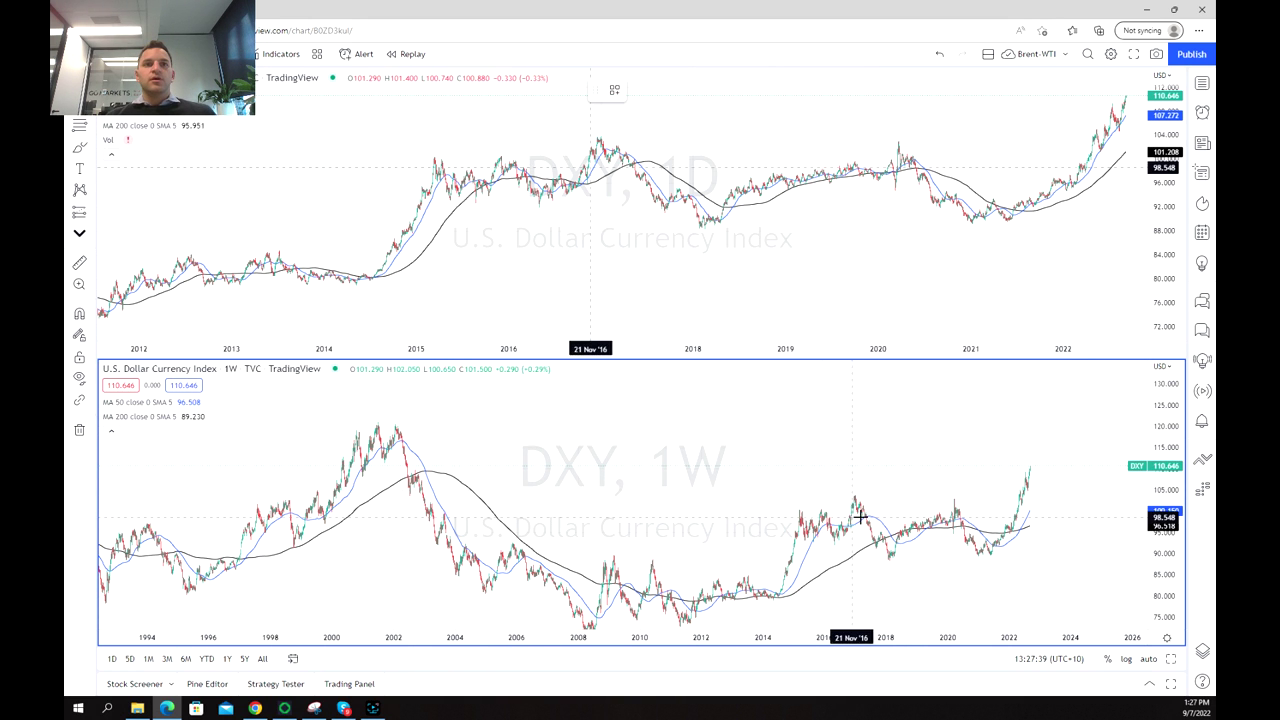
key(alt+h)
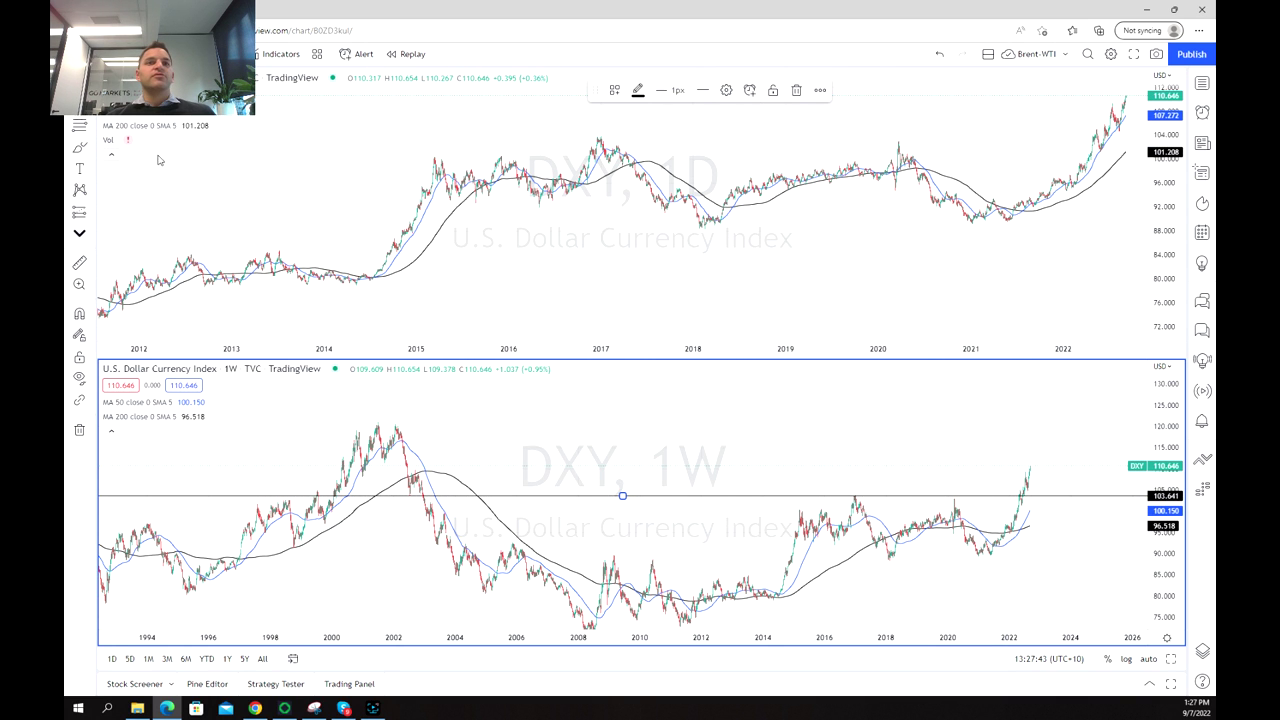
click(926, 565)
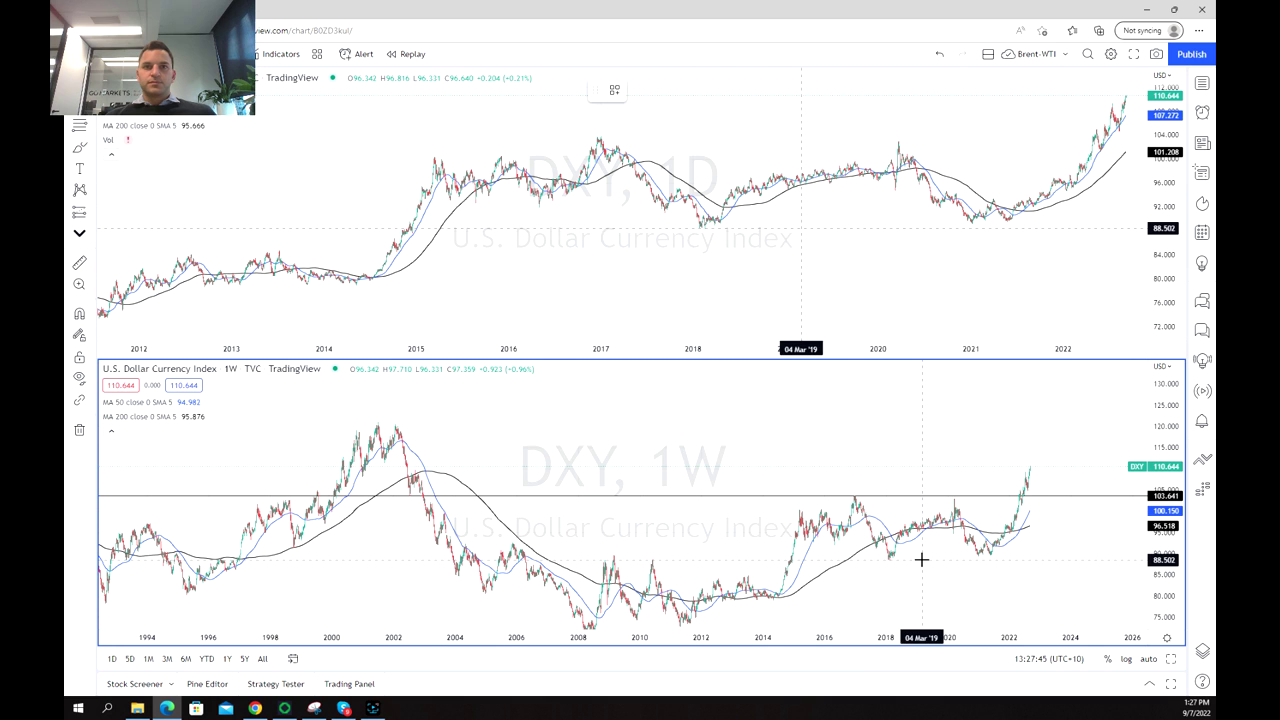
key(alt+h)
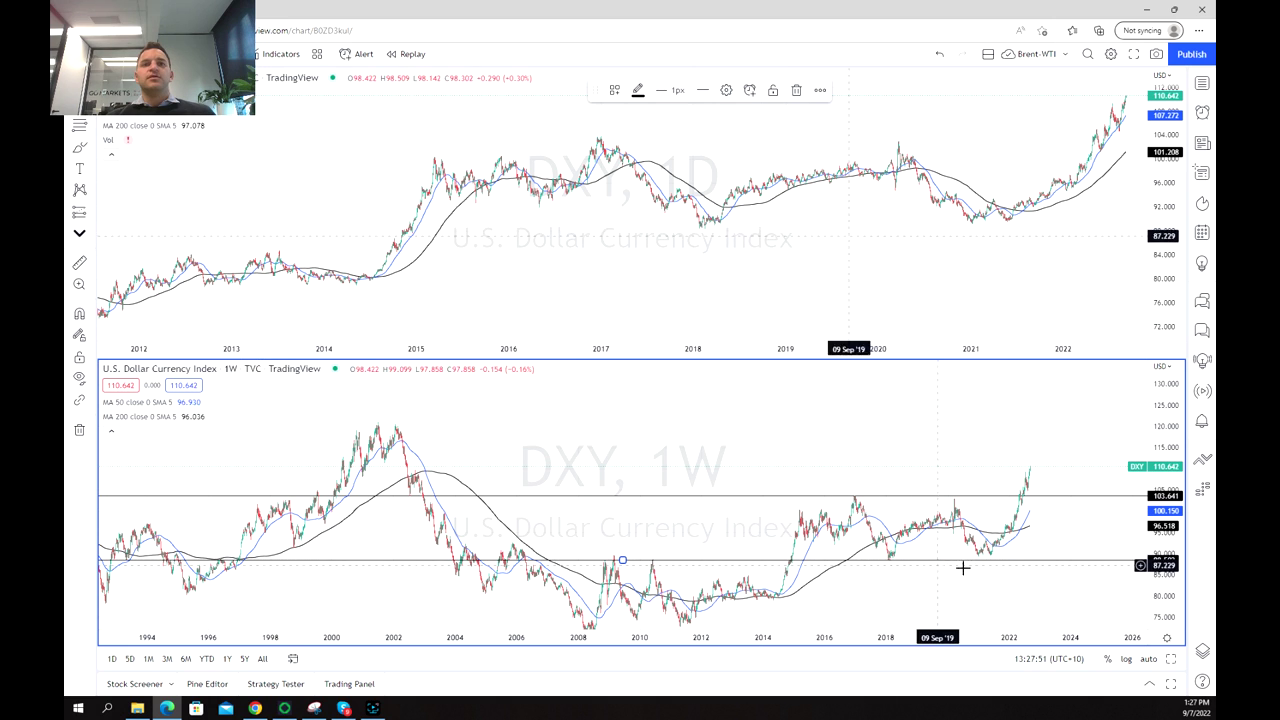
- Start an ellipse around the 2022 moving-average crossover on the weekly chart
scroll(1016, 502, up, 4)
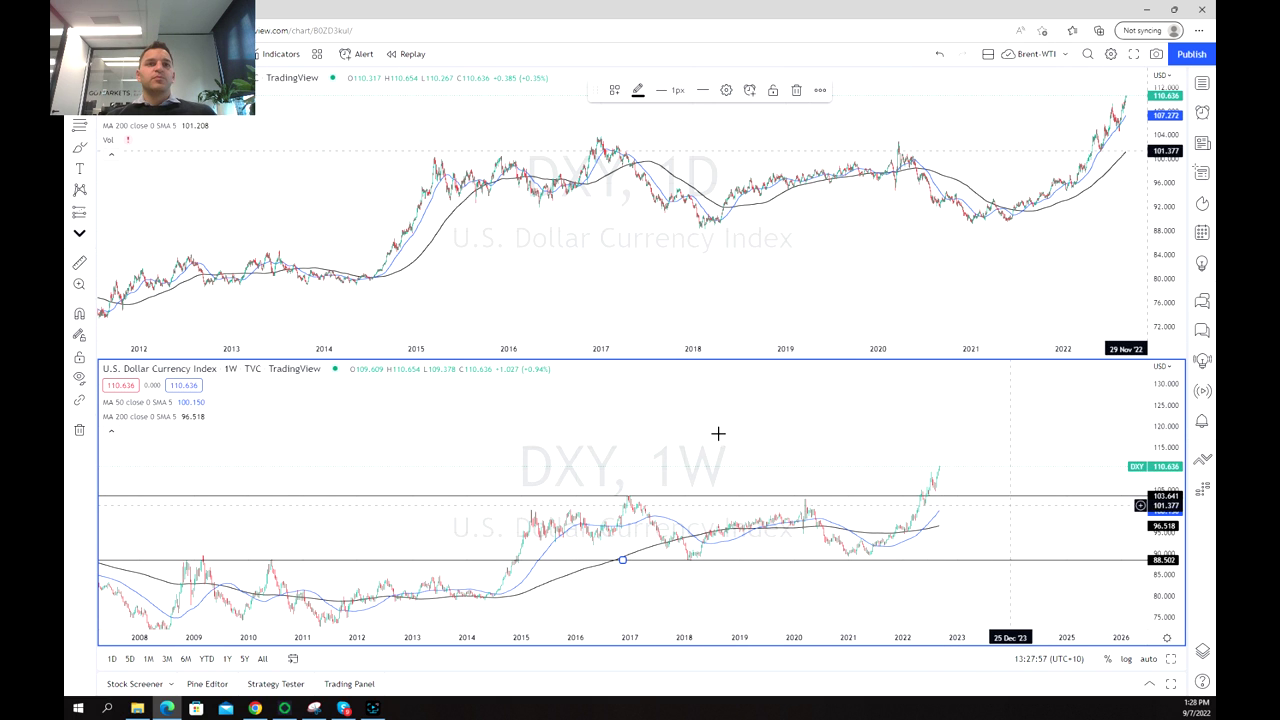
click(82, 147)
click(921, 537)
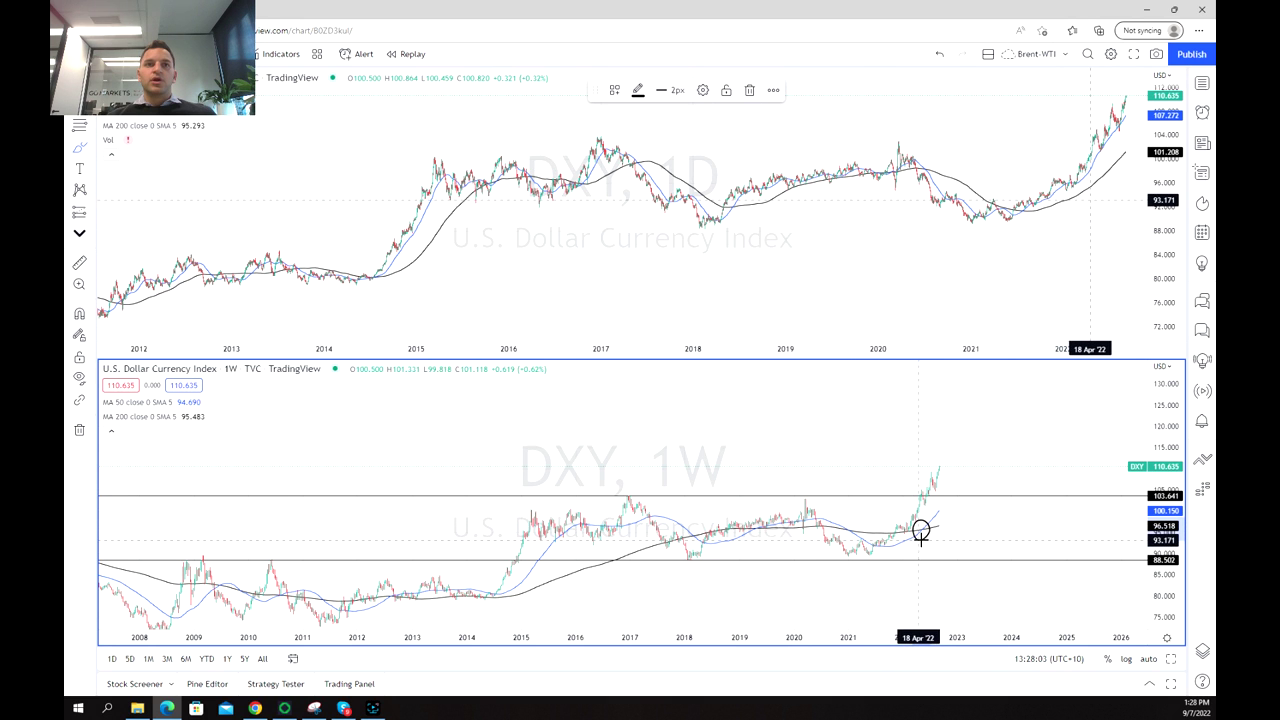
- Finish the ellipse circling the 2022 moving-average crossover
scroll(940, 471, up, 3)
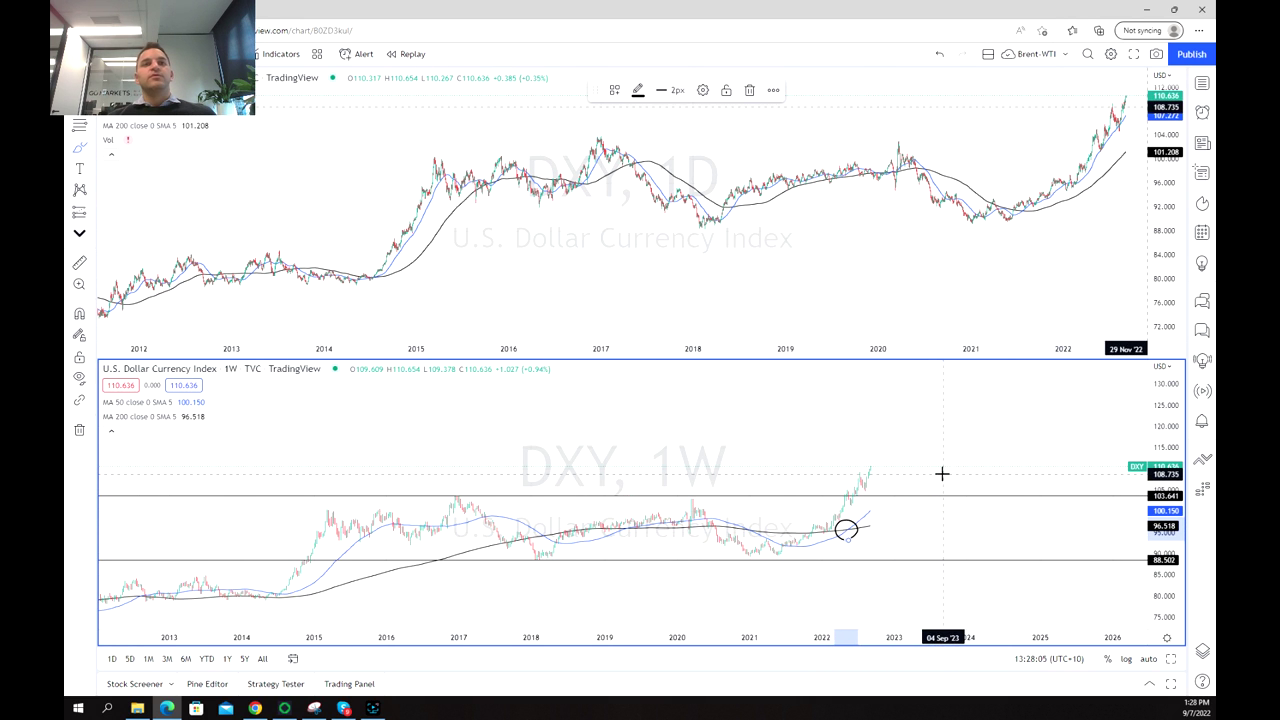
scroll(896, 497, up, 1)
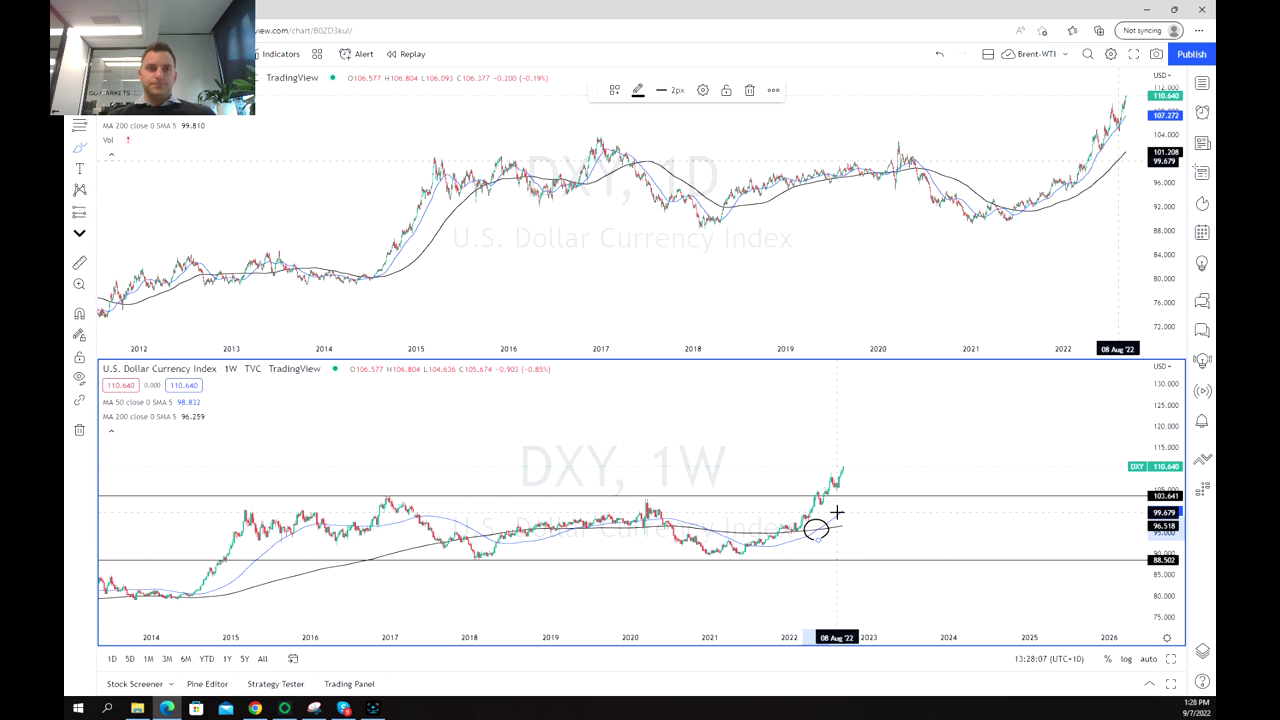
scroll(806, 546, down, 5)
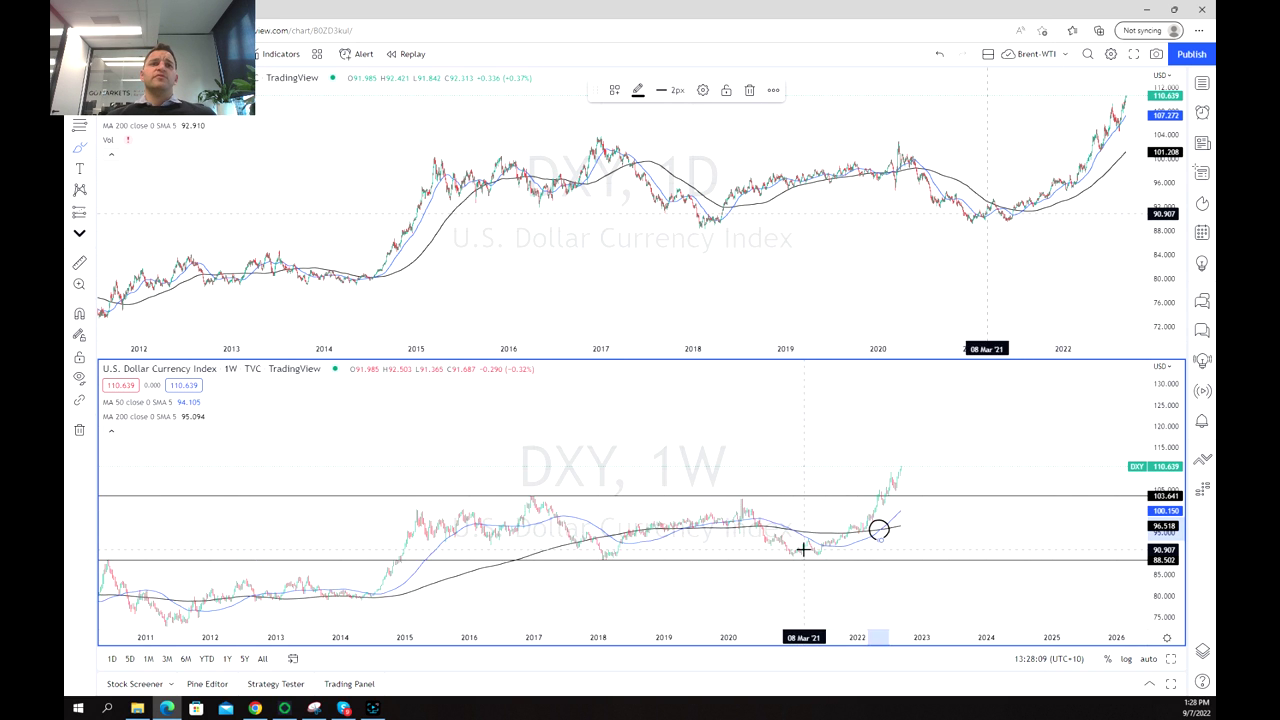
scroll(803, 549, down, 2)
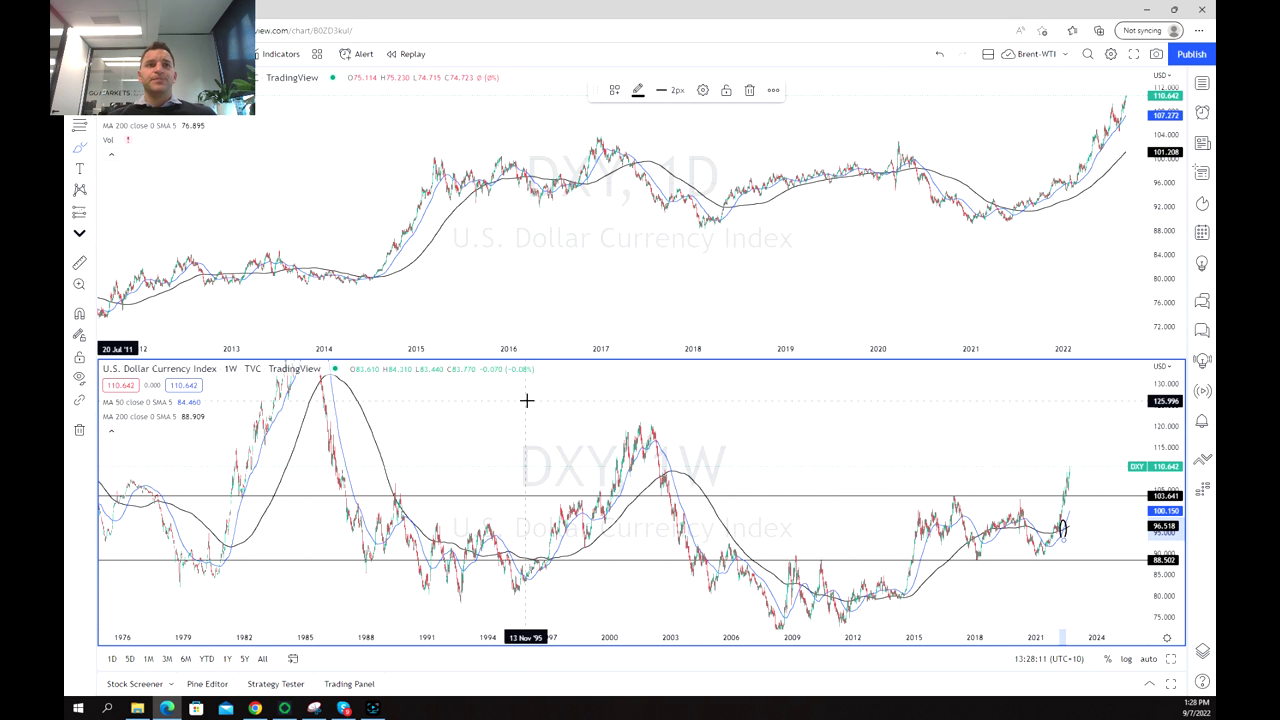
click(759, 422)
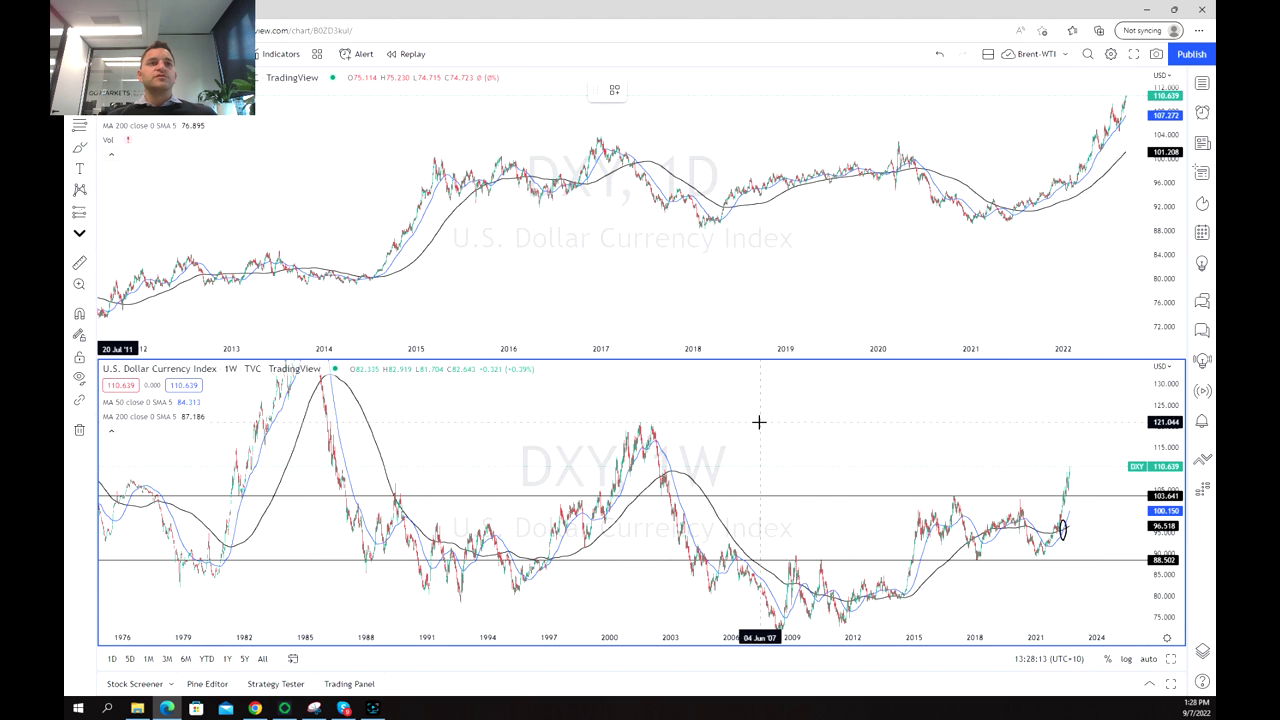
- Add weekly horizontal levels at 120.902 and 163.968, squeezing the price scale to reach them
key(alt+h)
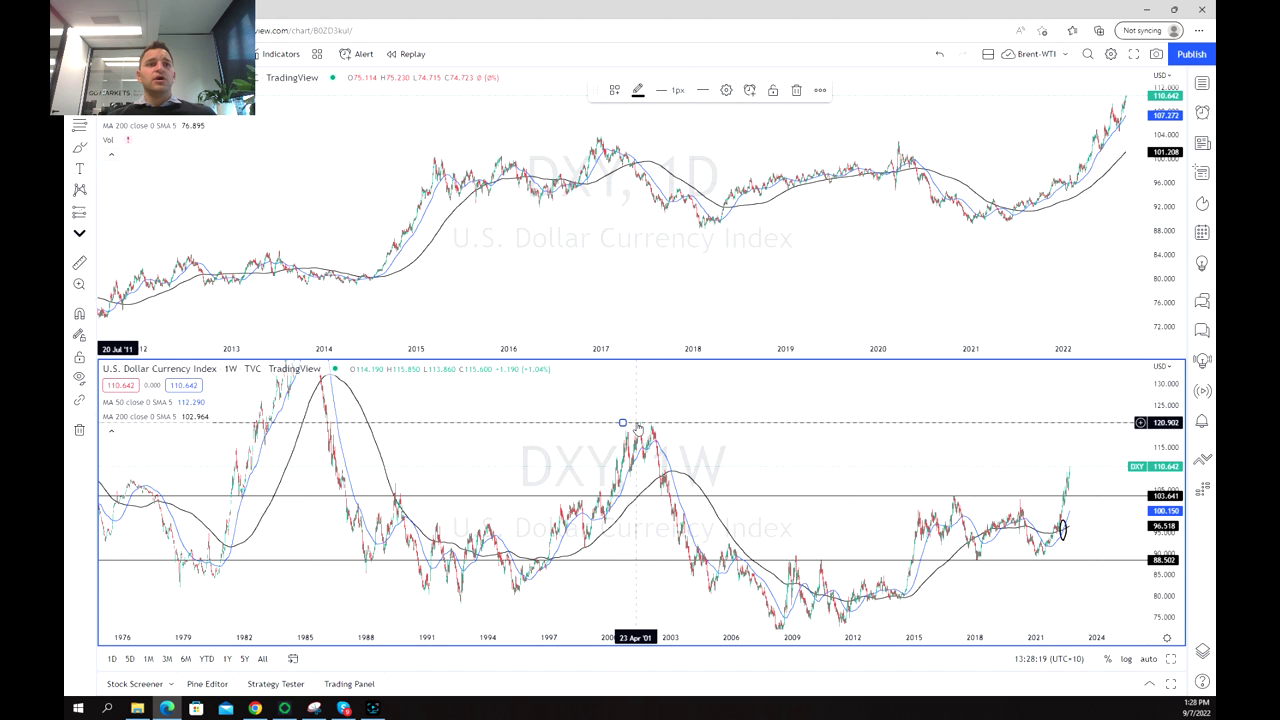
scroll(650, 412, down, 3)
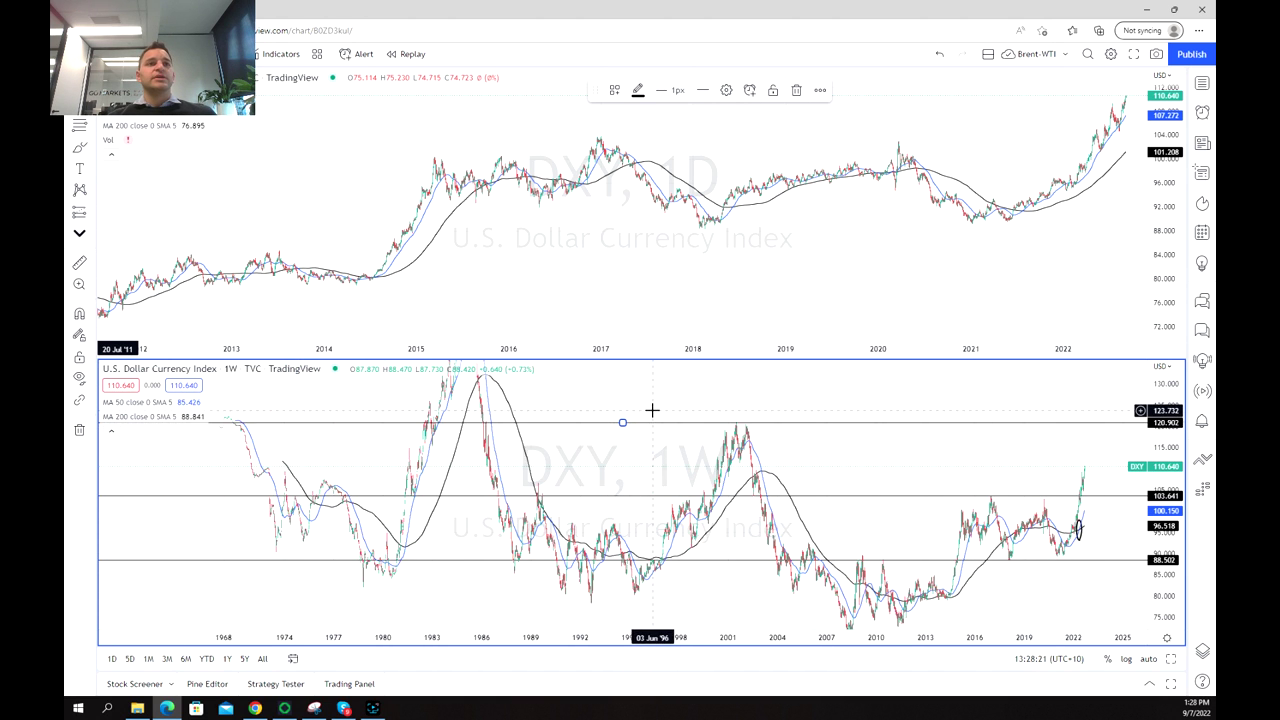
drag(1172, 400, 1162, 486)
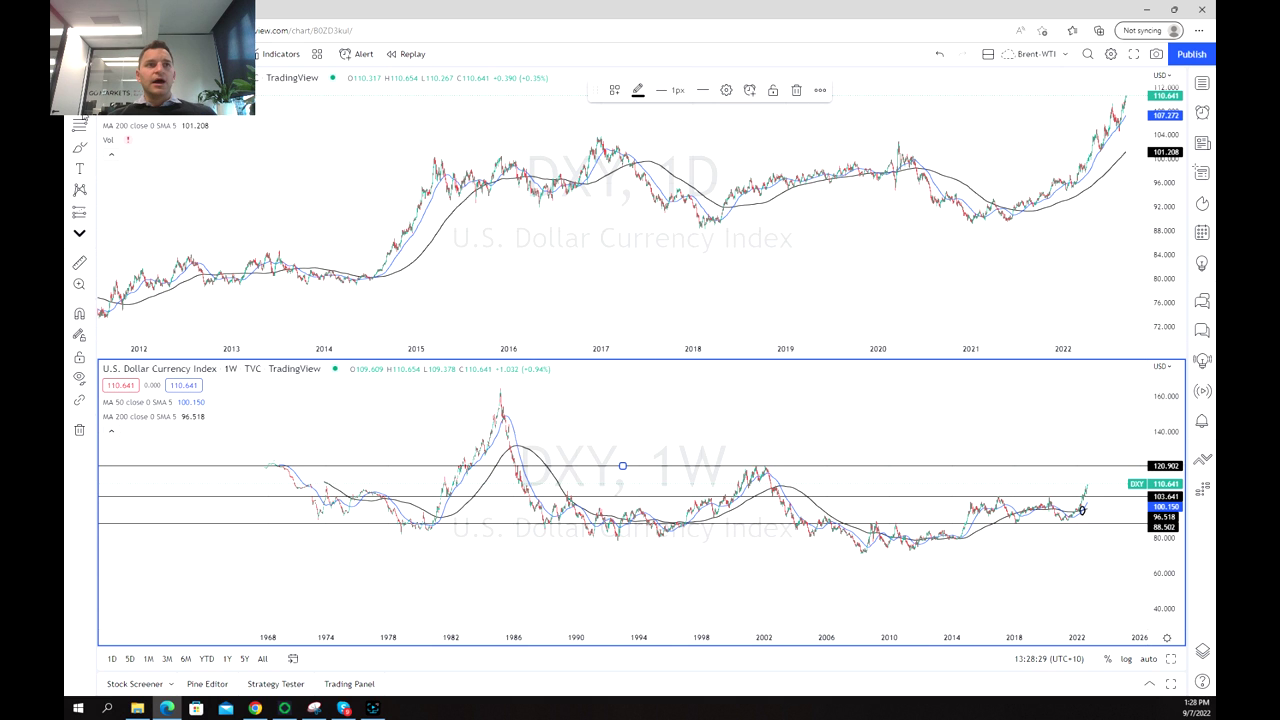
click(622, 387)
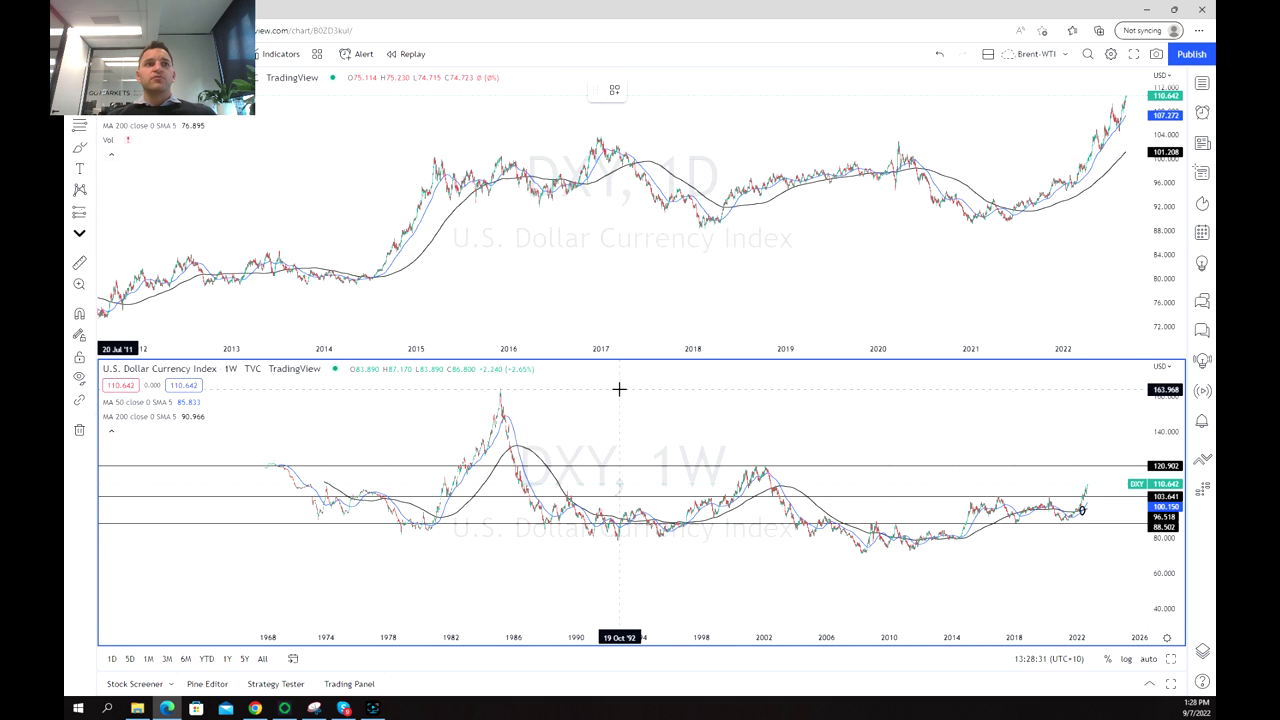
click(619, 388)
scroll(762, 428, up, 4)
scroll(762, 431, up, 3)
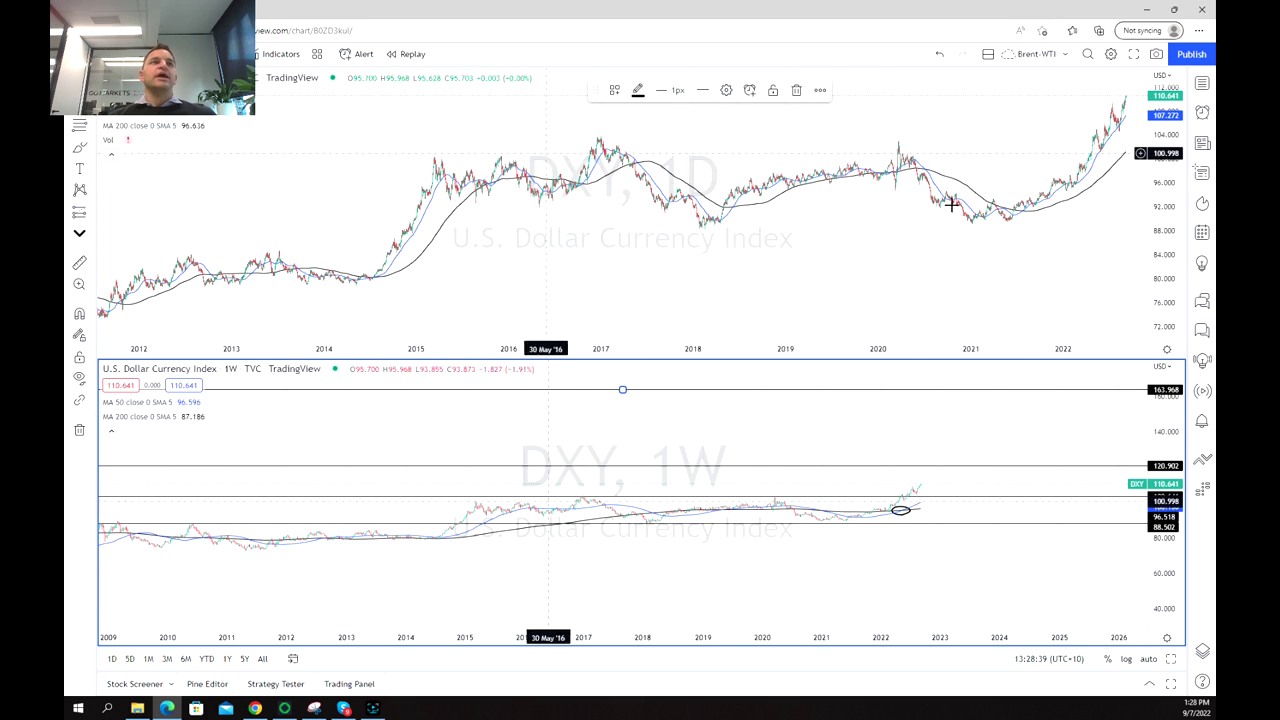
- Zoom the daily chart to roughly 2017–2022 and maximize it with Alt+Enter
scroll(1020, 226, up, 3)
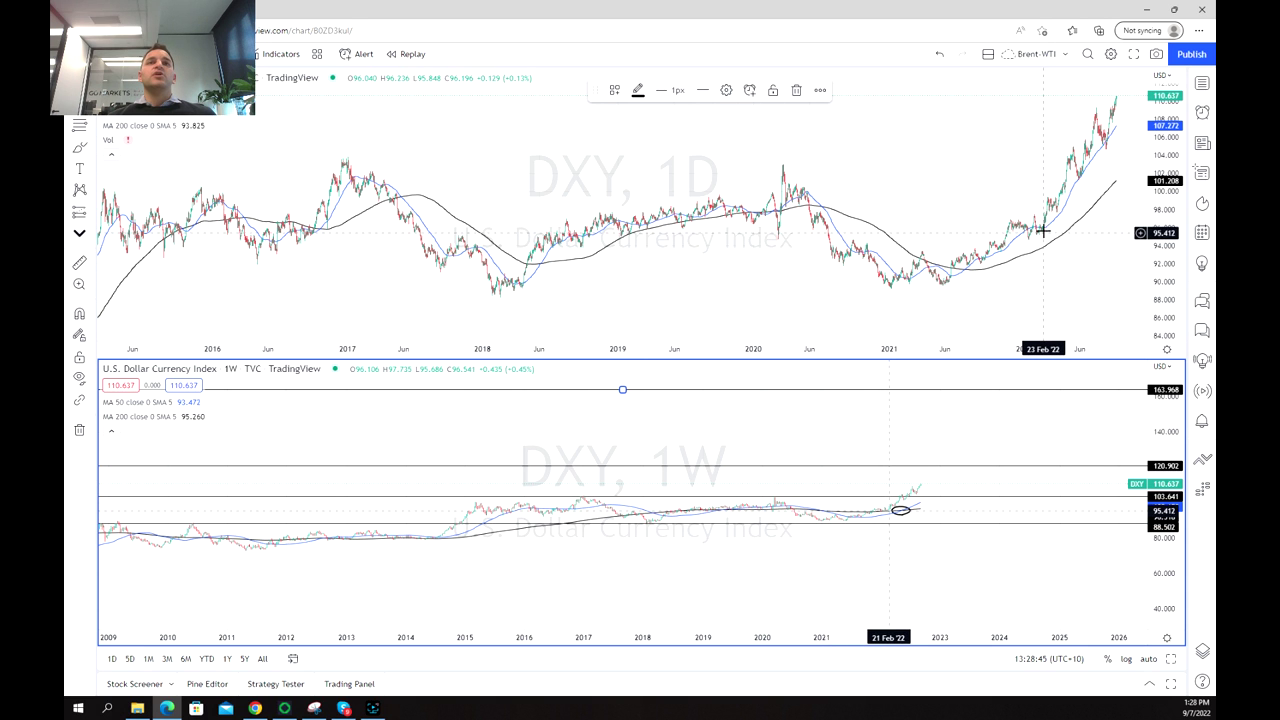
scroll(1093, 181, up, 4)
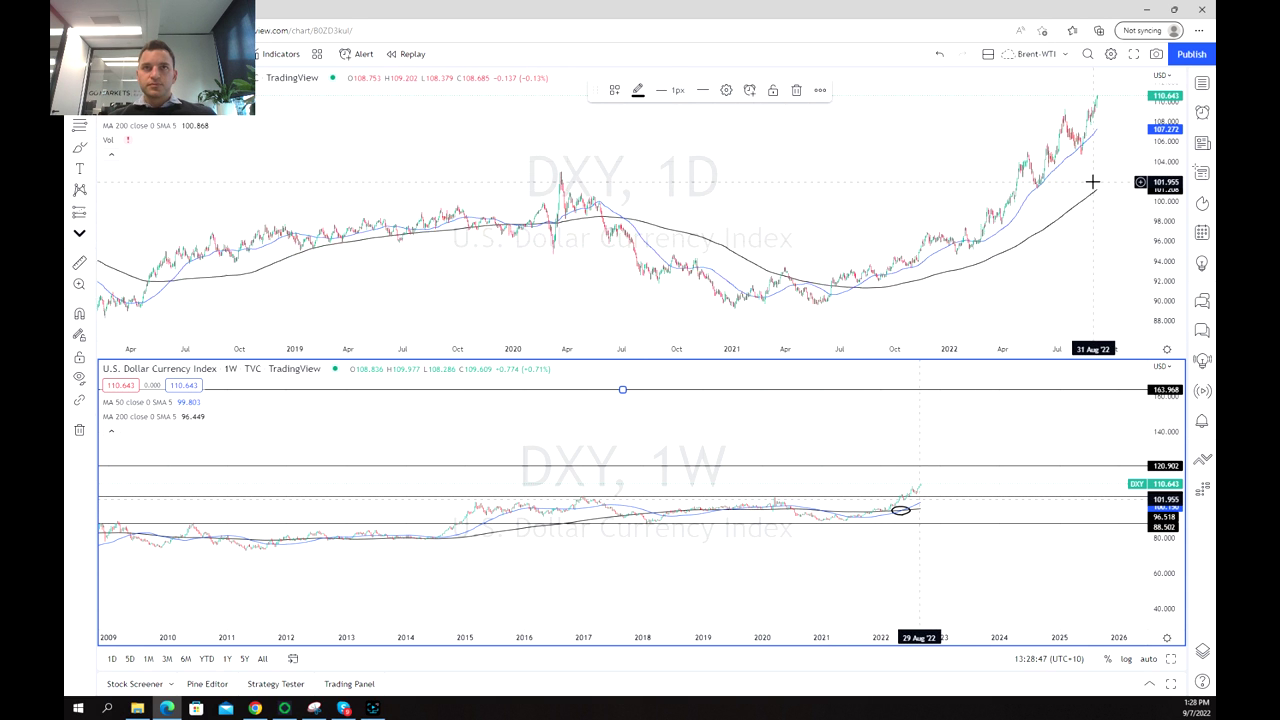
scroll(1085, 185, up, 1)
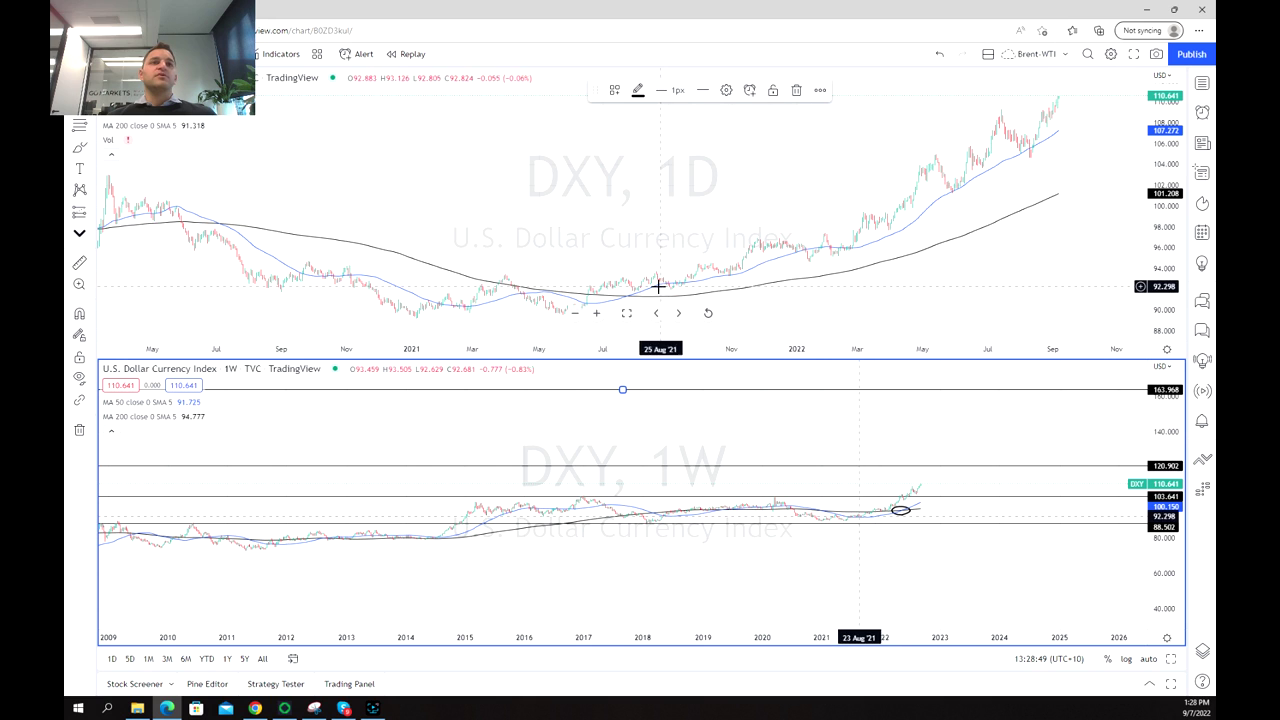
scroll(891, 248, down, 3)
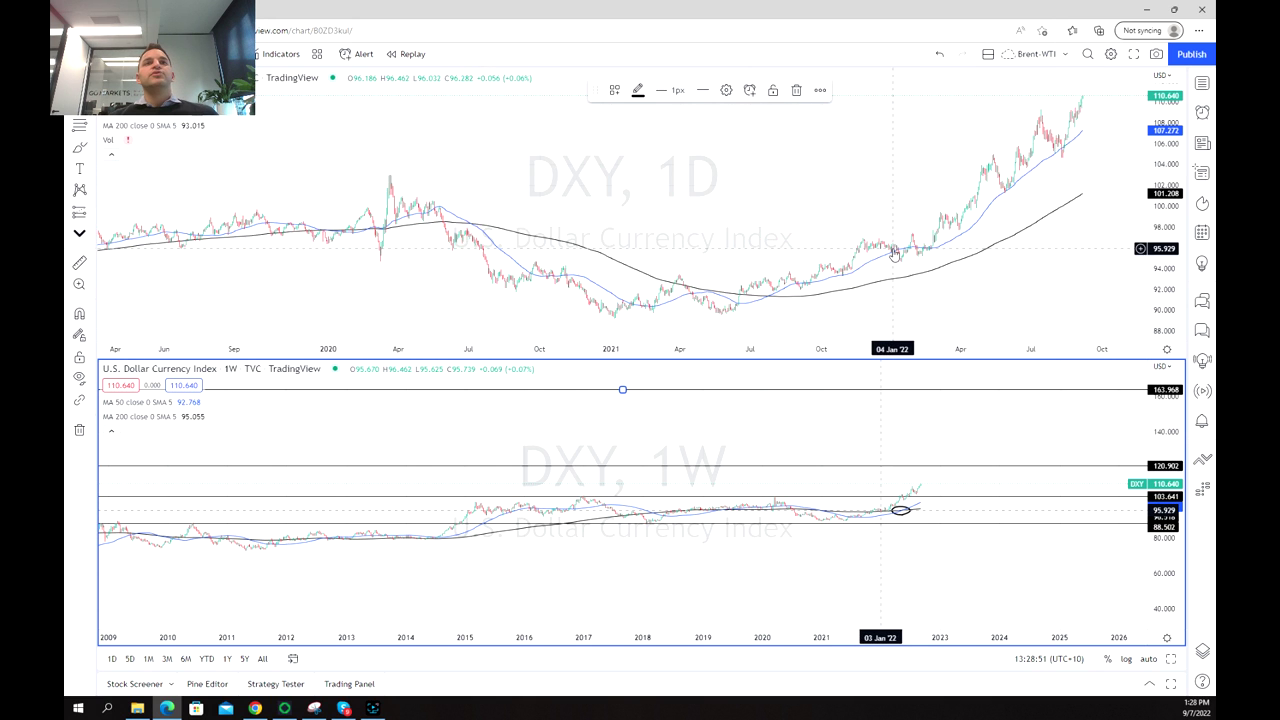
scroll(891, 243, down, 2)
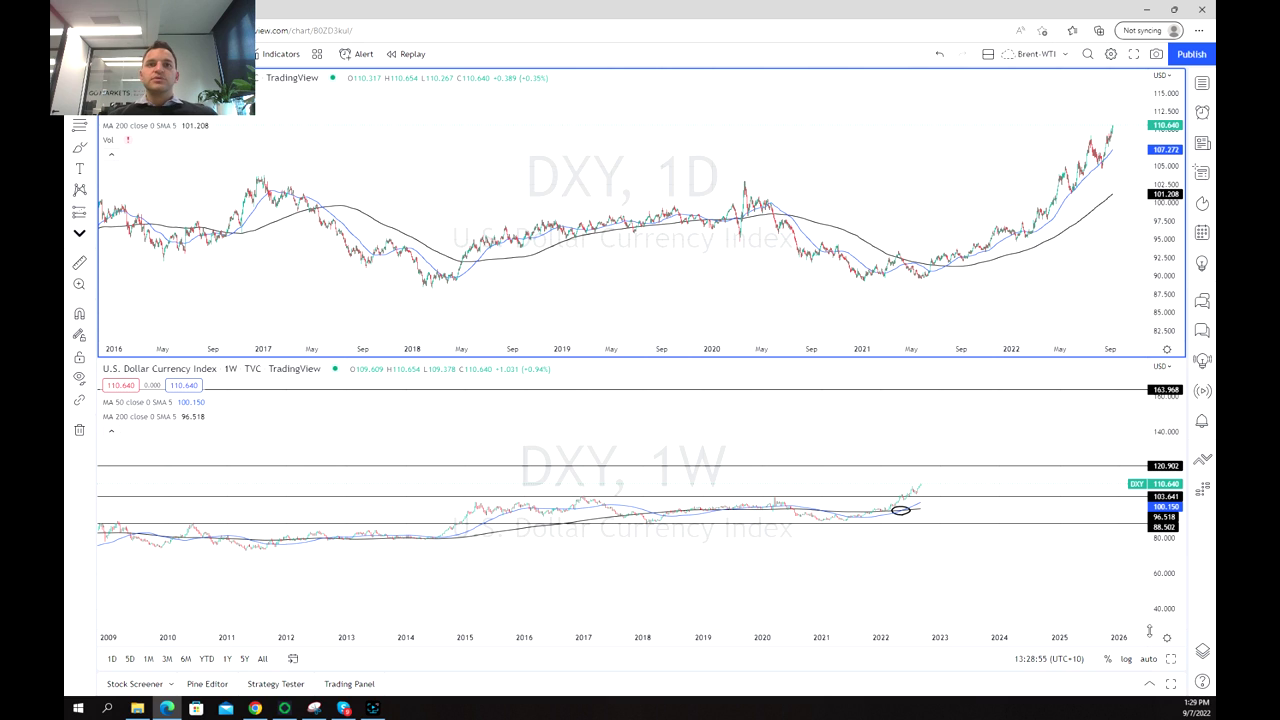
key(alt+Return)
scroll(720, 303, up, 2)
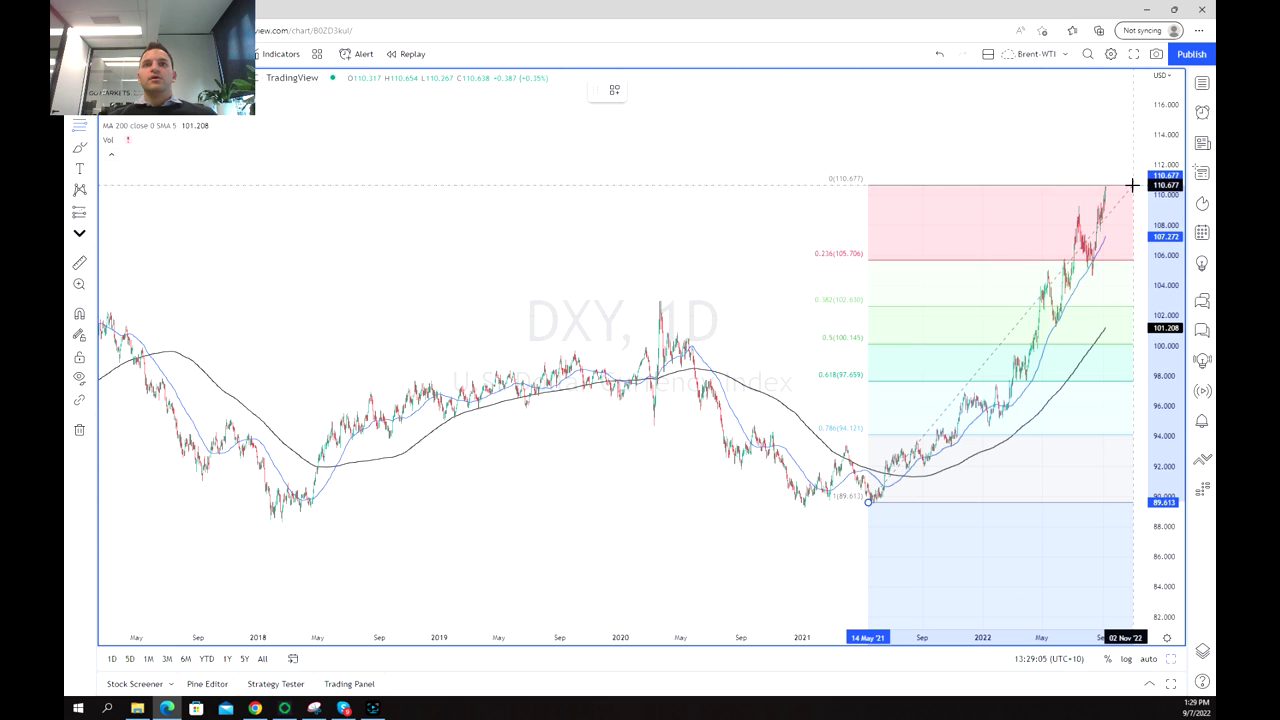
- Anchor the Fibonacci retracement's top at the peak and add a 109.243 horizontal level
click(1133, 186)
drag(1023, 146, 894, 146)
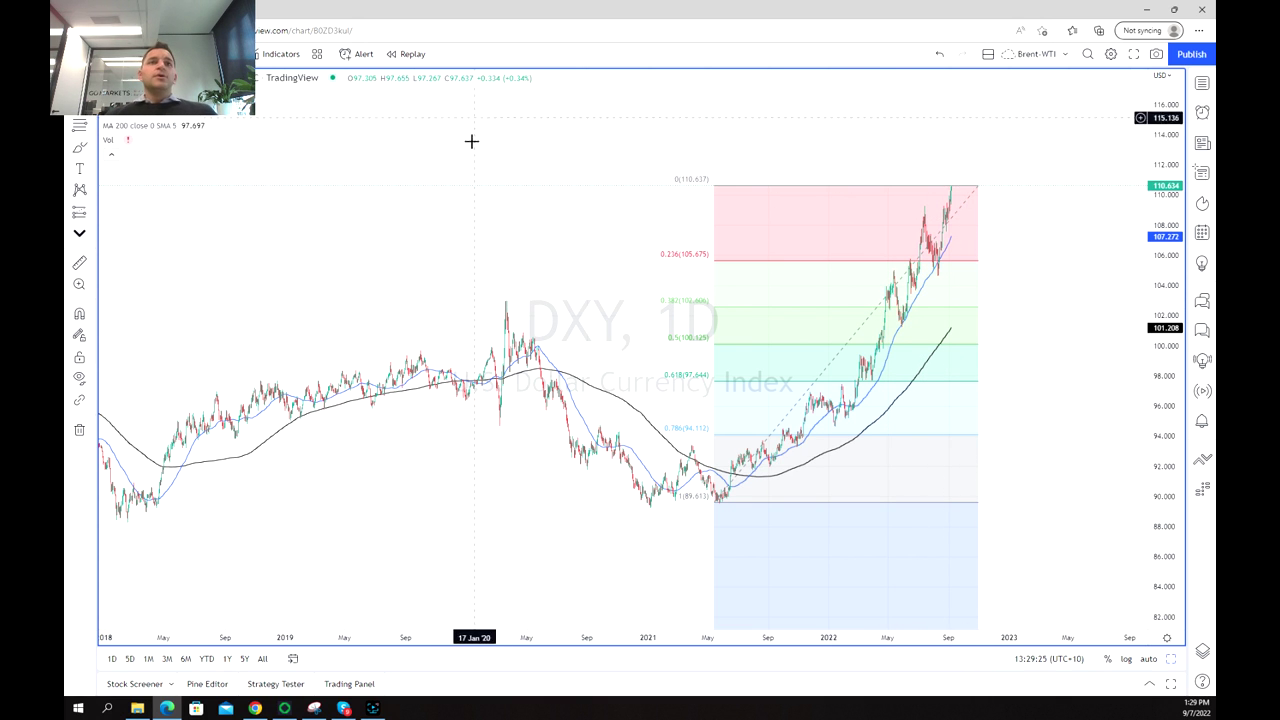
scroll(494, 234, down, 5)
scroll(533, 238, down, 1)
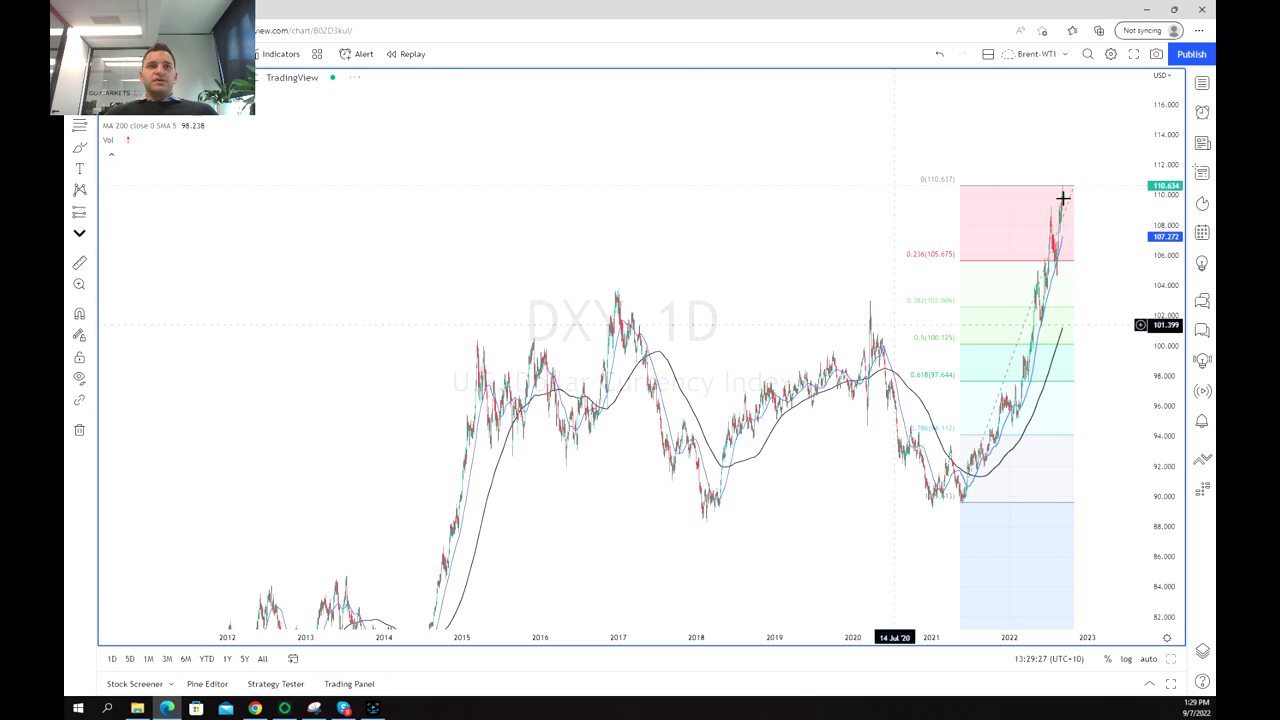
scroll(994, 194, up, 5)
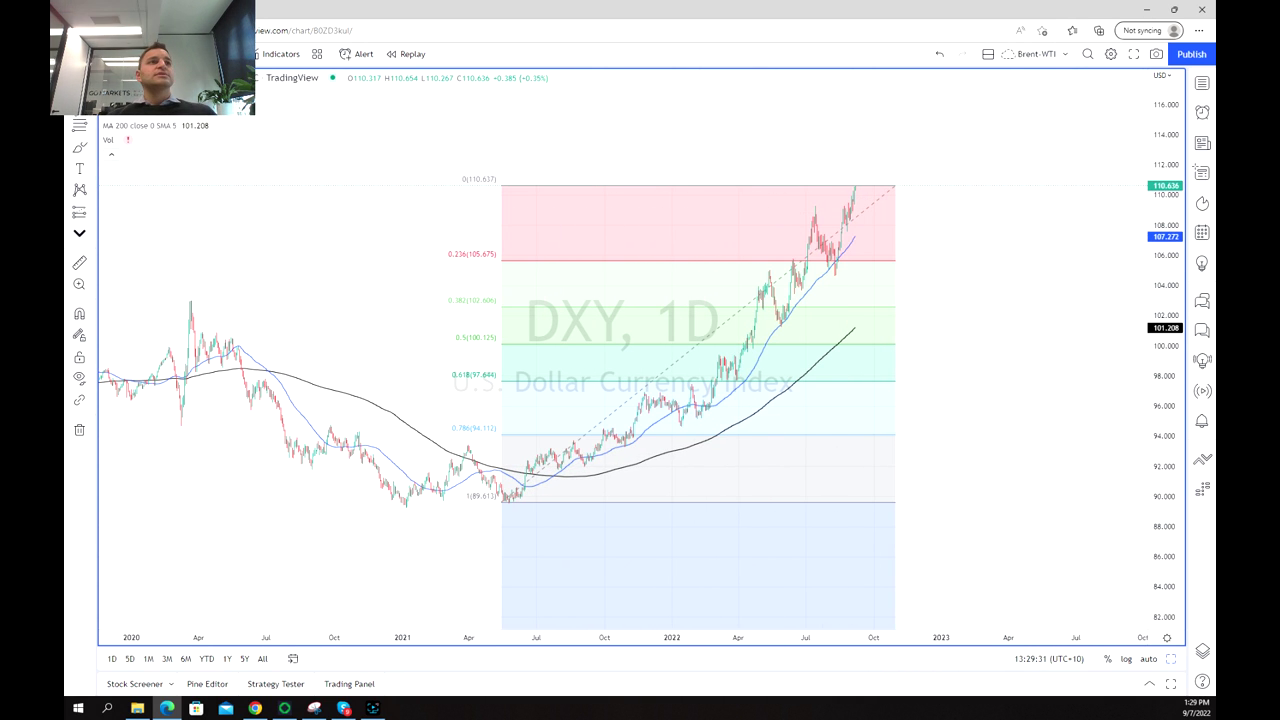
click(919, 206)
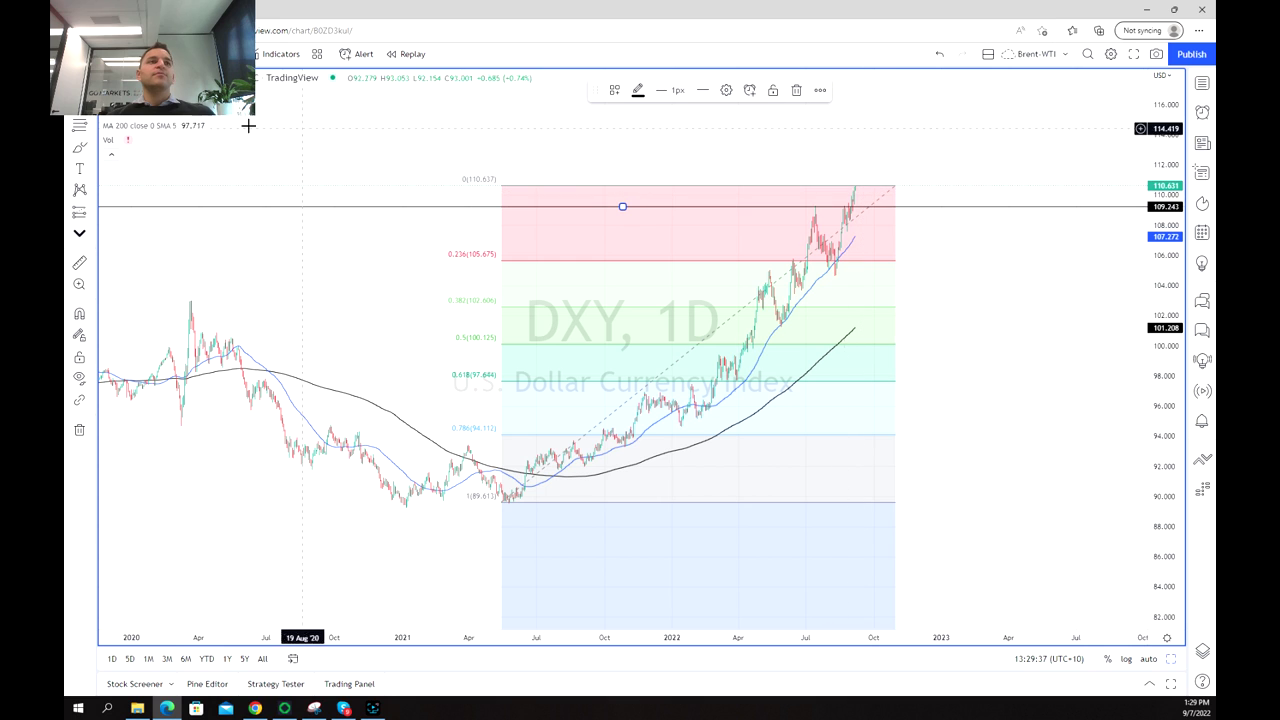
- Brush a projected path dipping from the latest peak, then rising toward 116
click(80, 149)
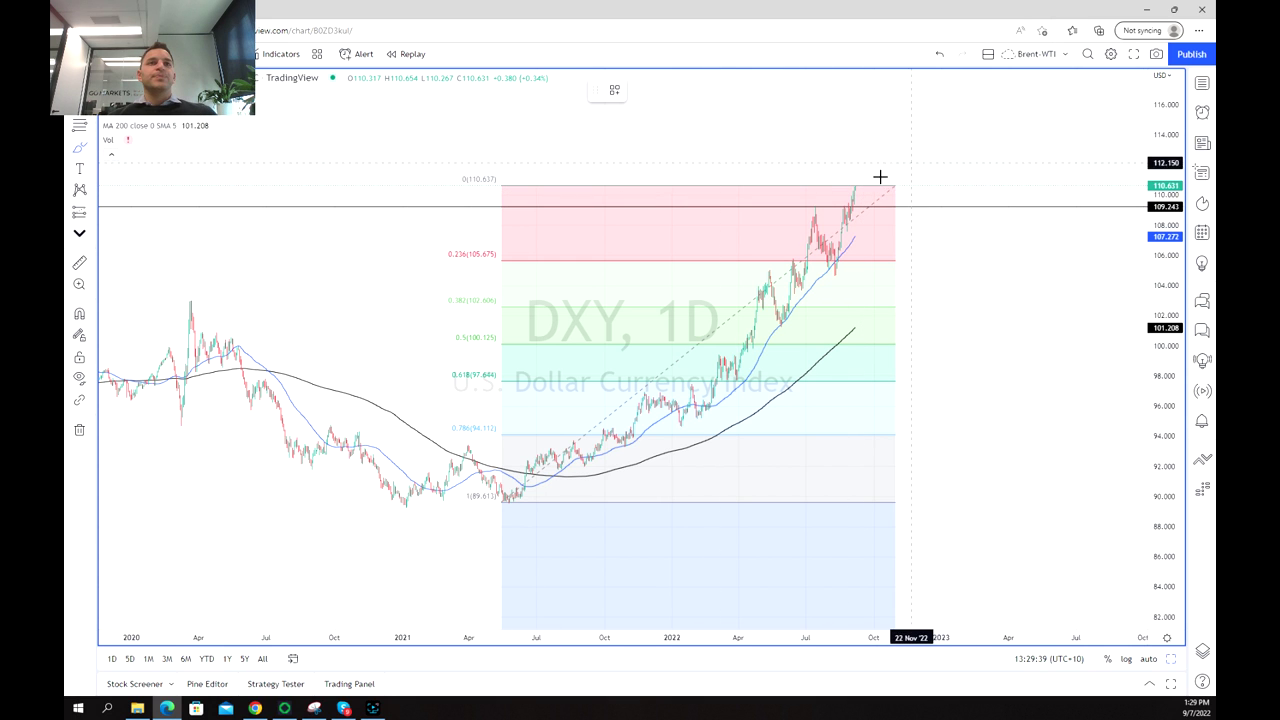
click(858, 188)
drag(870, 204, 953, 104)
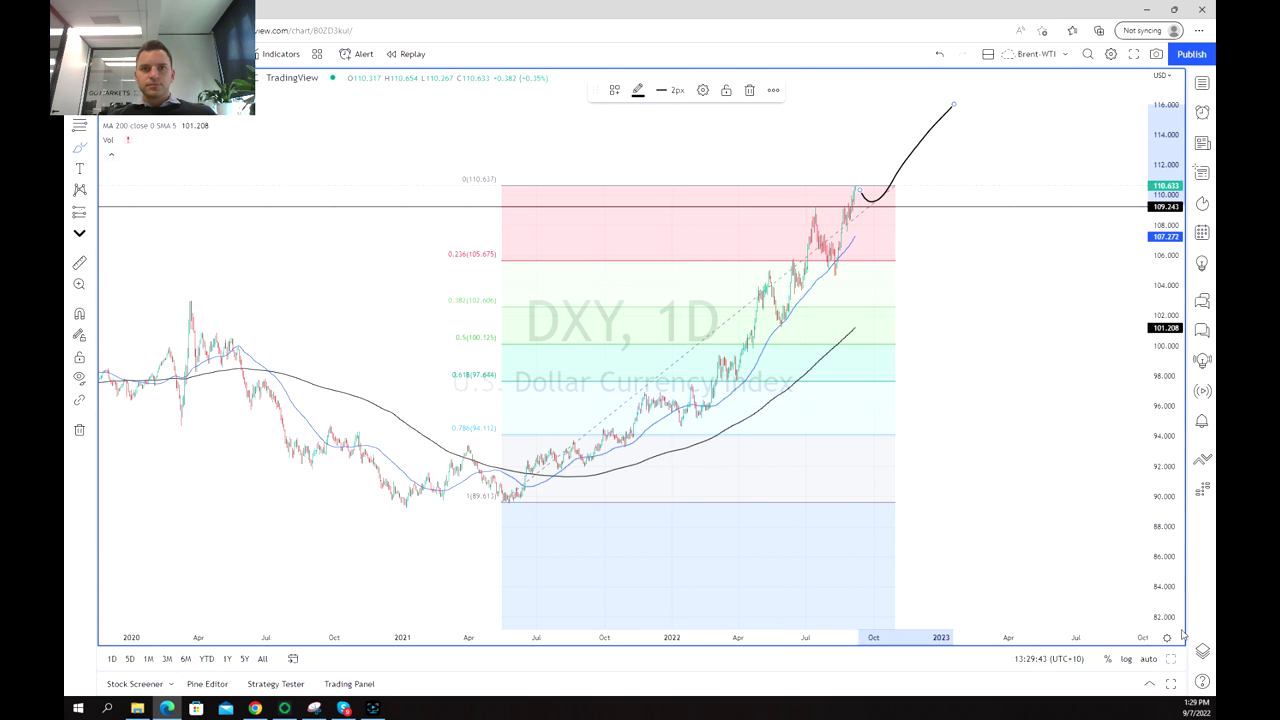
- Restore the daily-and-weekly layout and brush a projected rise on the weekly chart
key(alt+Enter)
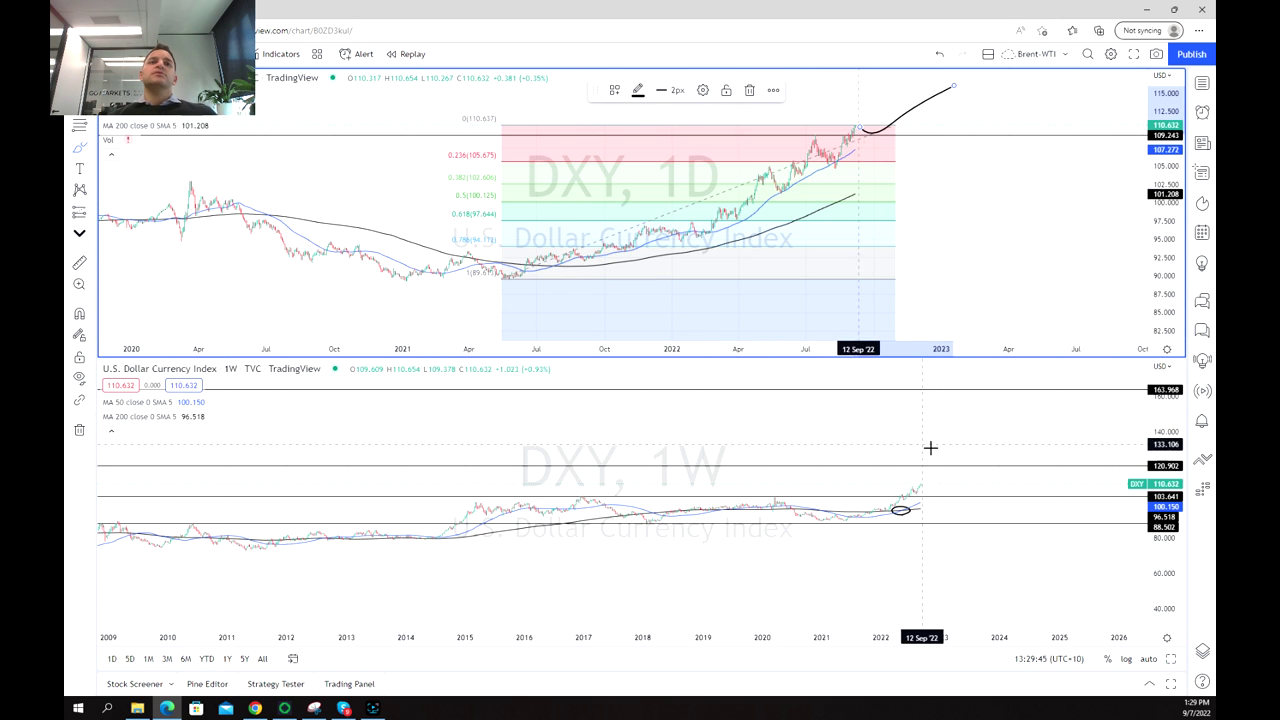
scroll(934, 477, up, 5)
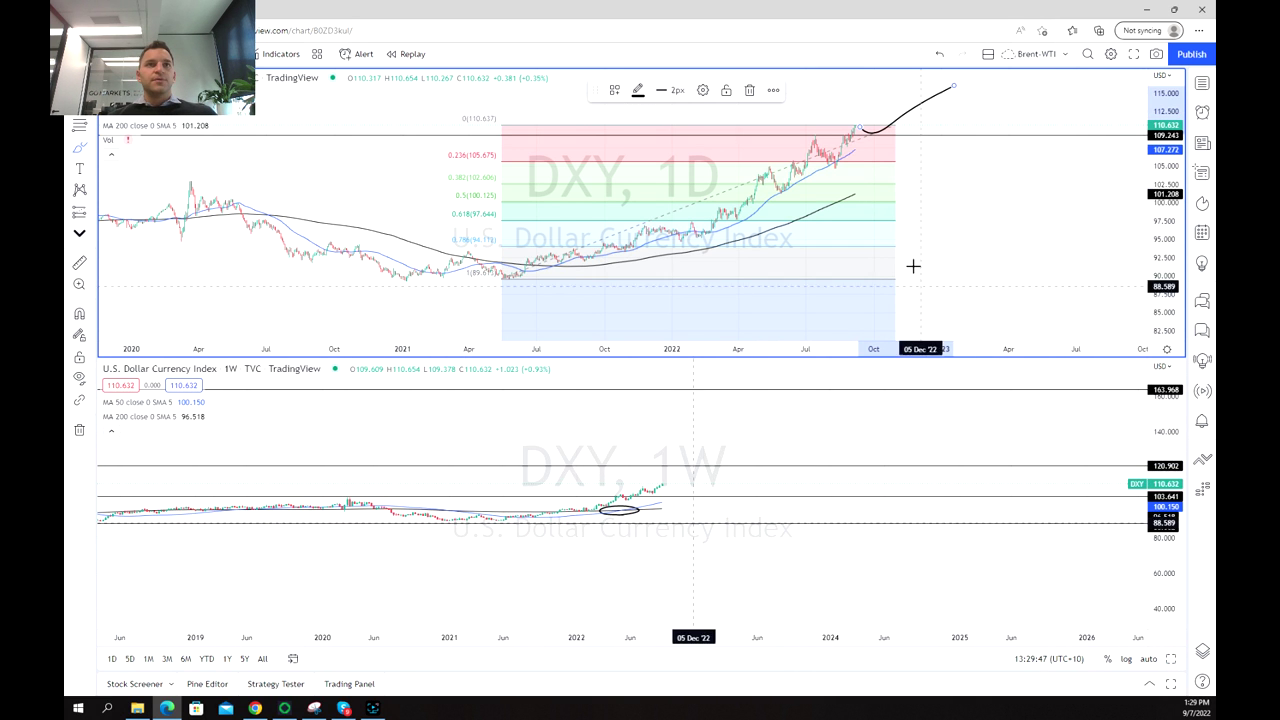
scroll(920, 171, down, 5)
scroll(928, 171, down, 1)
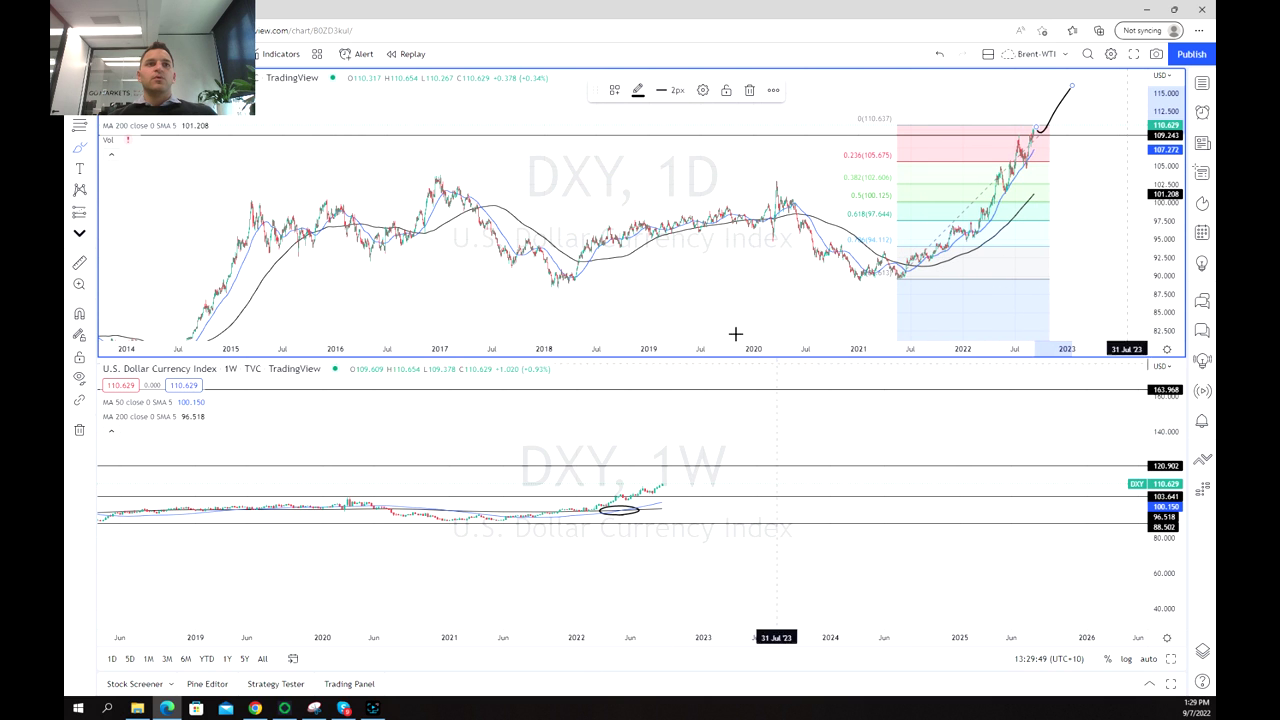
drag(662, 486, 686, 469)
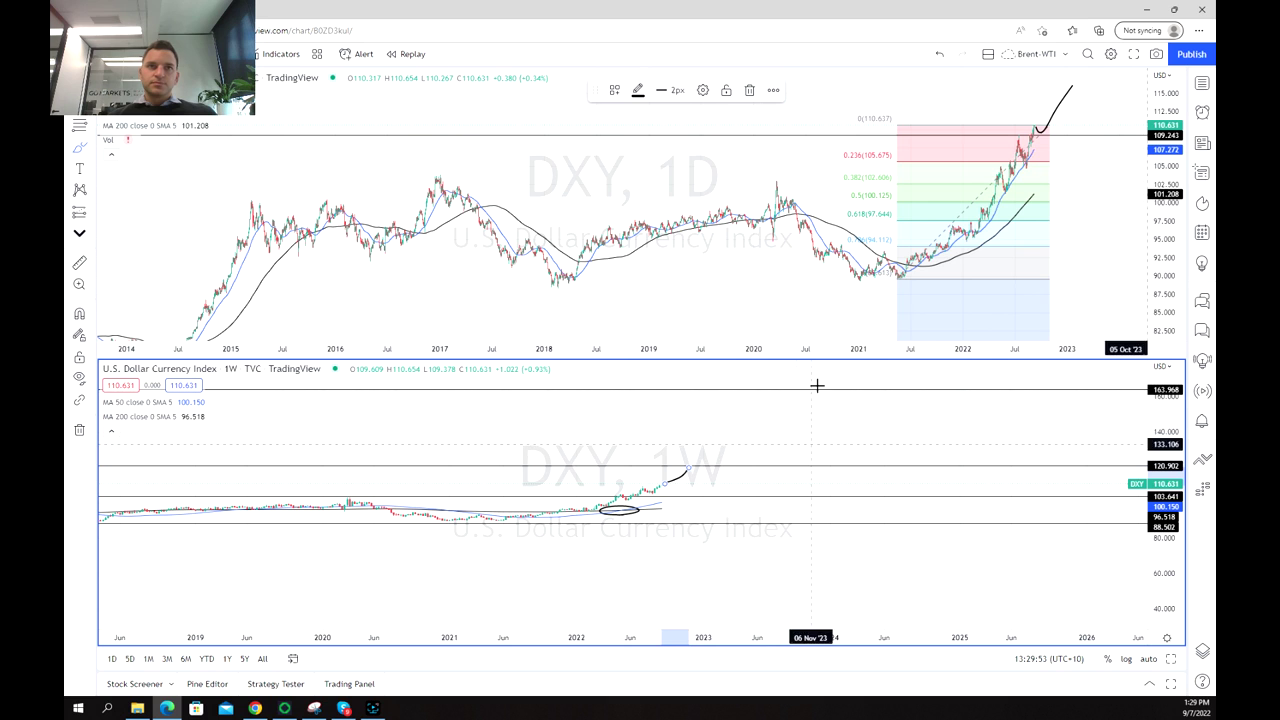
scroll(910, 250, up, 3)
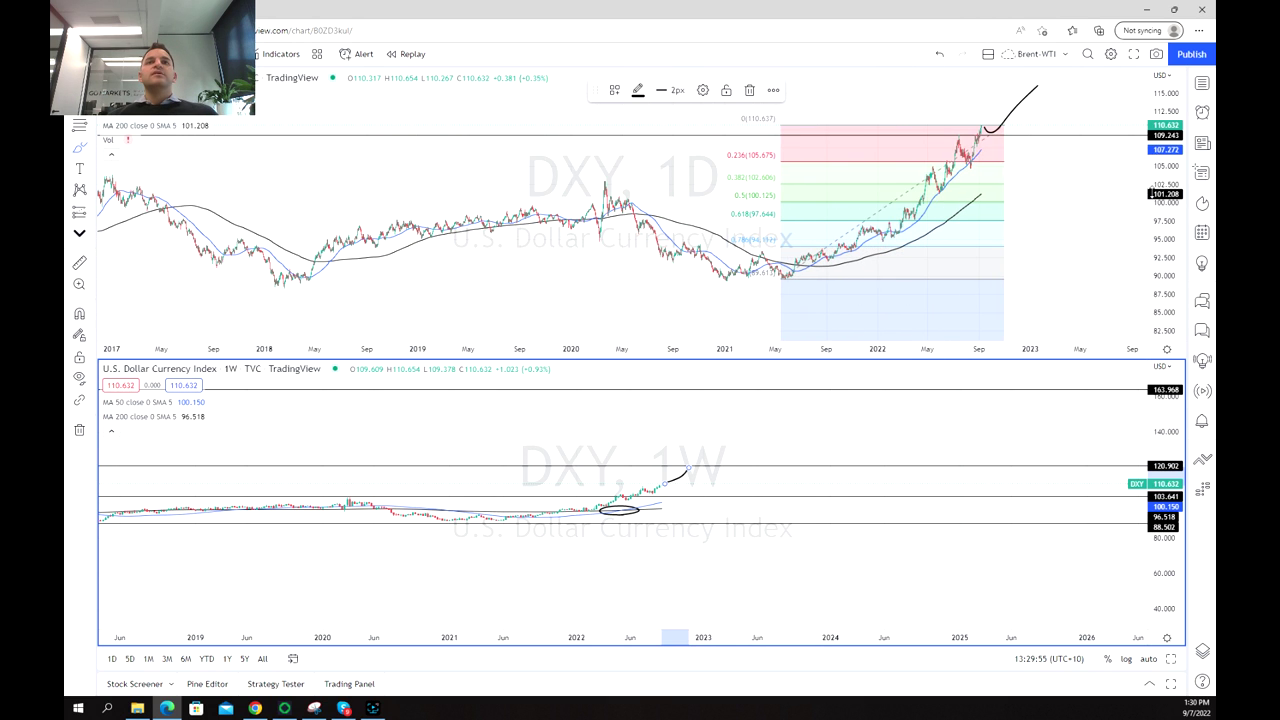
- Extend the daily projection into 2023 and draw two parallel rising trend-channel lines
click(1057, 134)
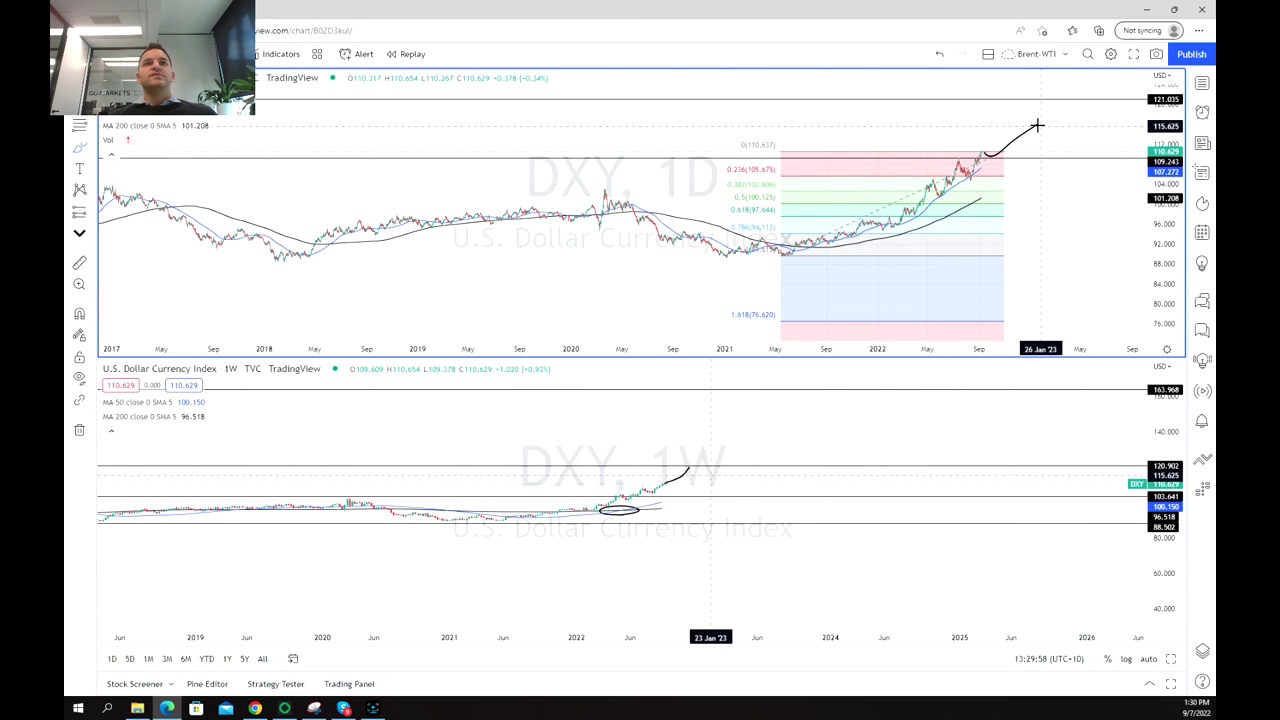
mouse_move(1038, 124)
mouse_down()
mouse_move(1055, 101)
mouse_move(1070, 132)
mouse_move(1099, 102)
mouse_up()
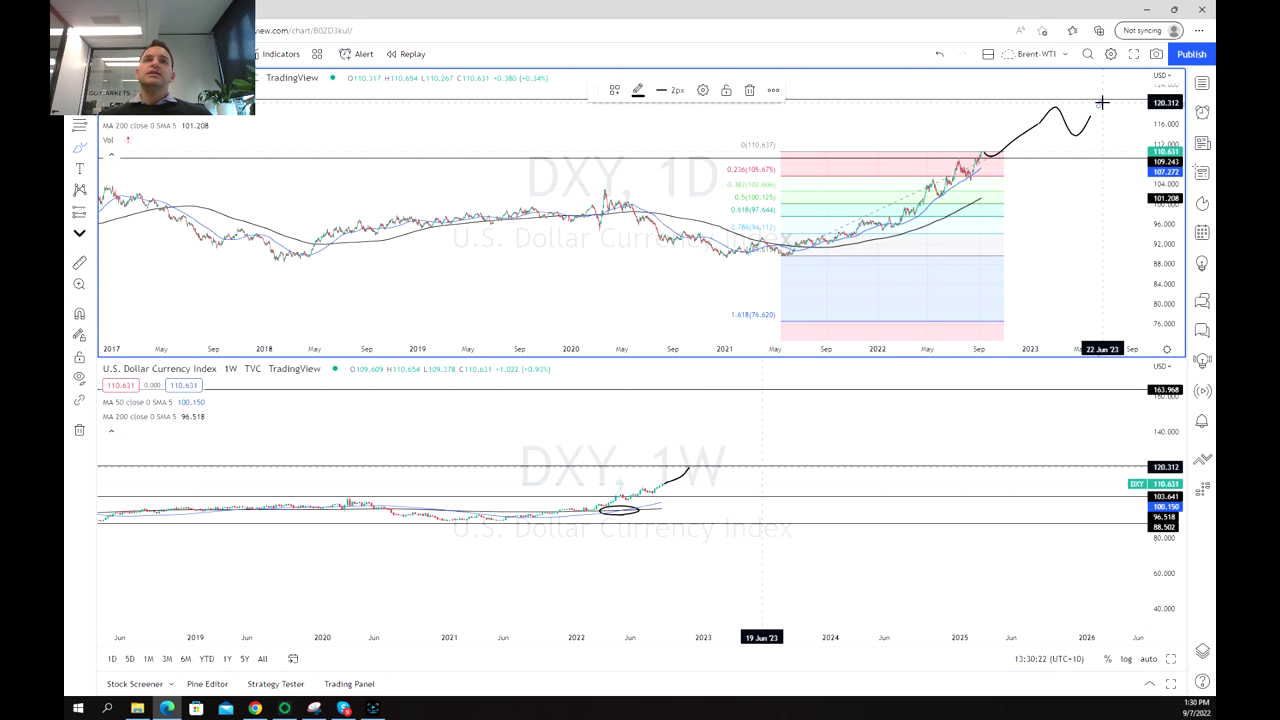
mouse_move(787, 270)
mouse_down()
mouse_move(925, 215)
mouse_move(1013, 161)
mouse_up()
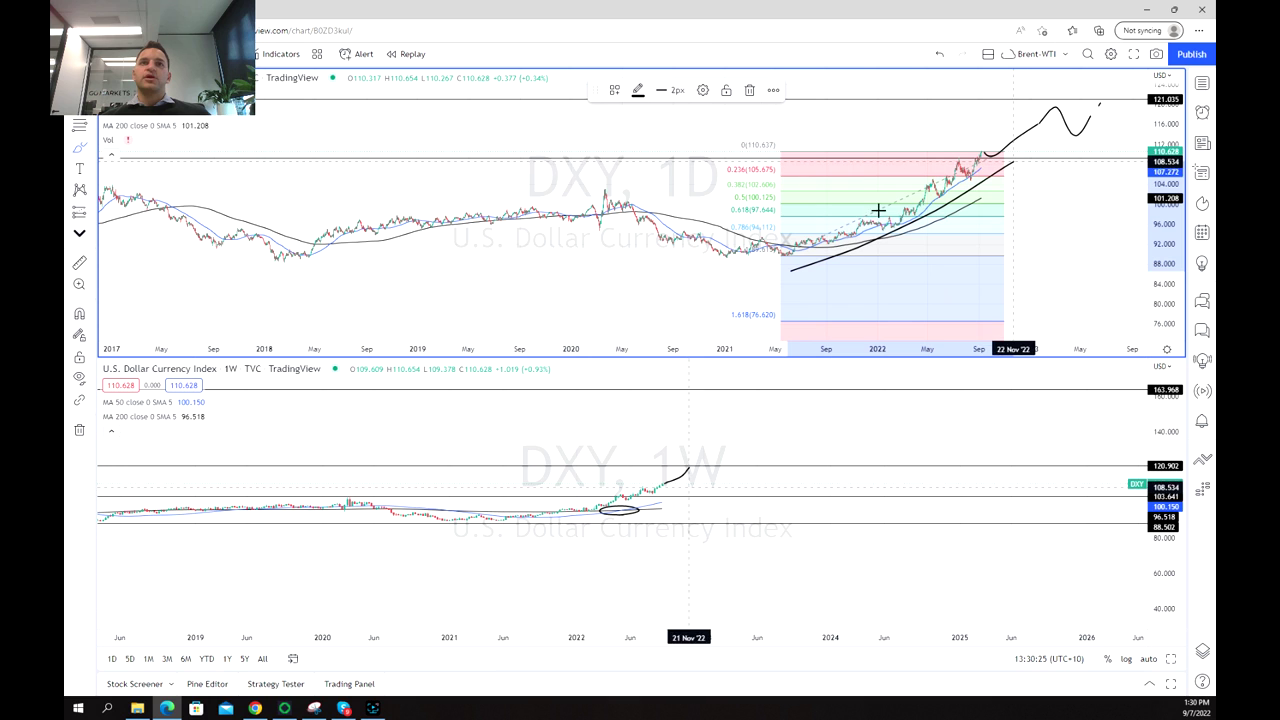
drag(758, 249, 992, 147)
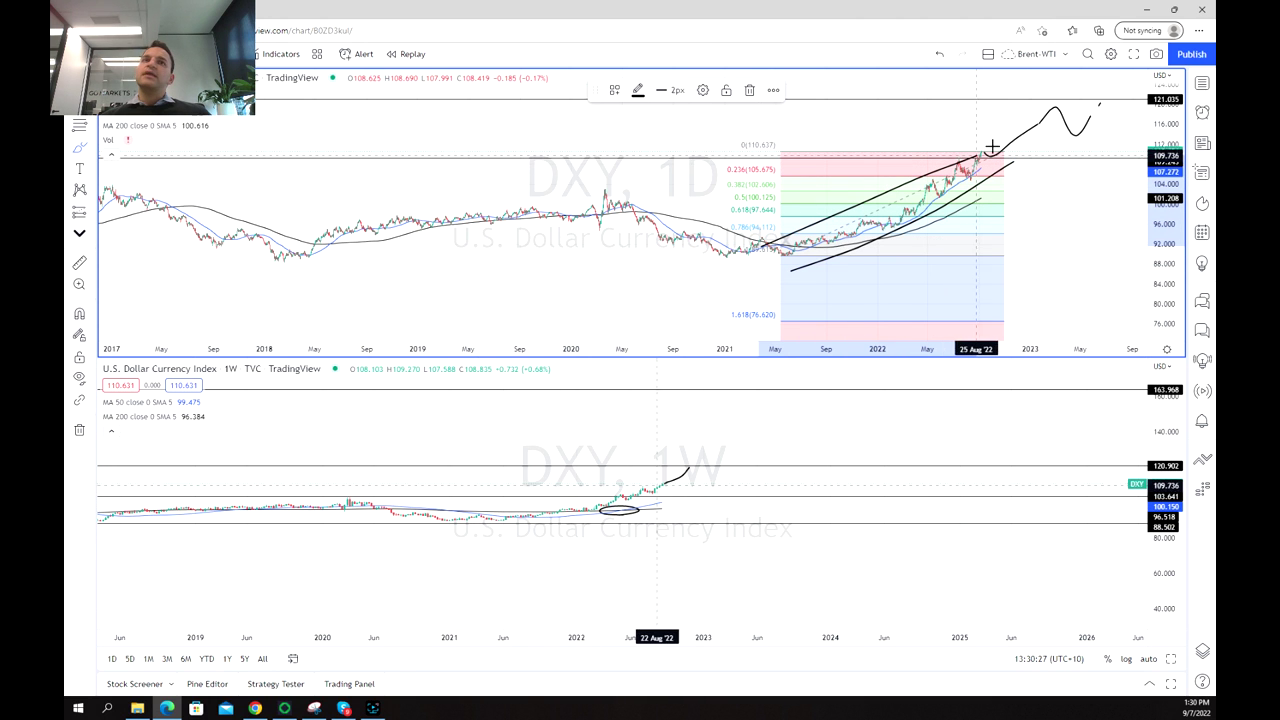